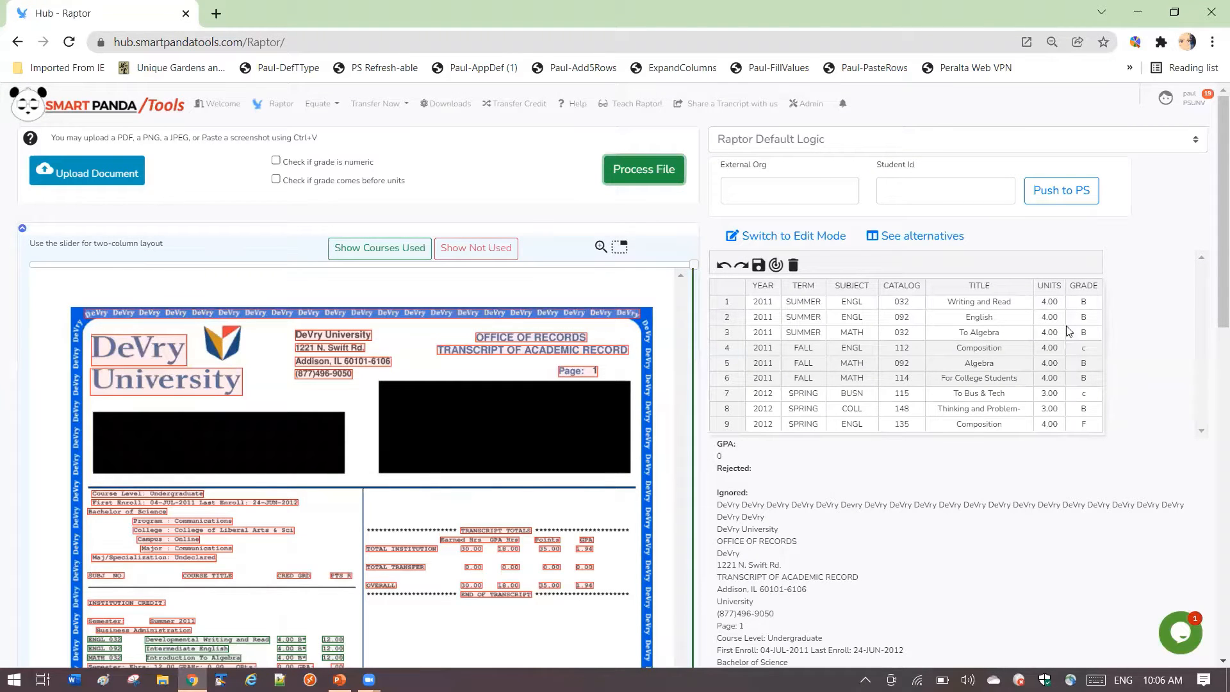
- Compare the courses highlighted on the DeVry University transcript with the rows extracted into the course grid
{"action": "scroll", "coordinate": [433, 502], "scroll_direction": "down", "scroll_amount": 4}
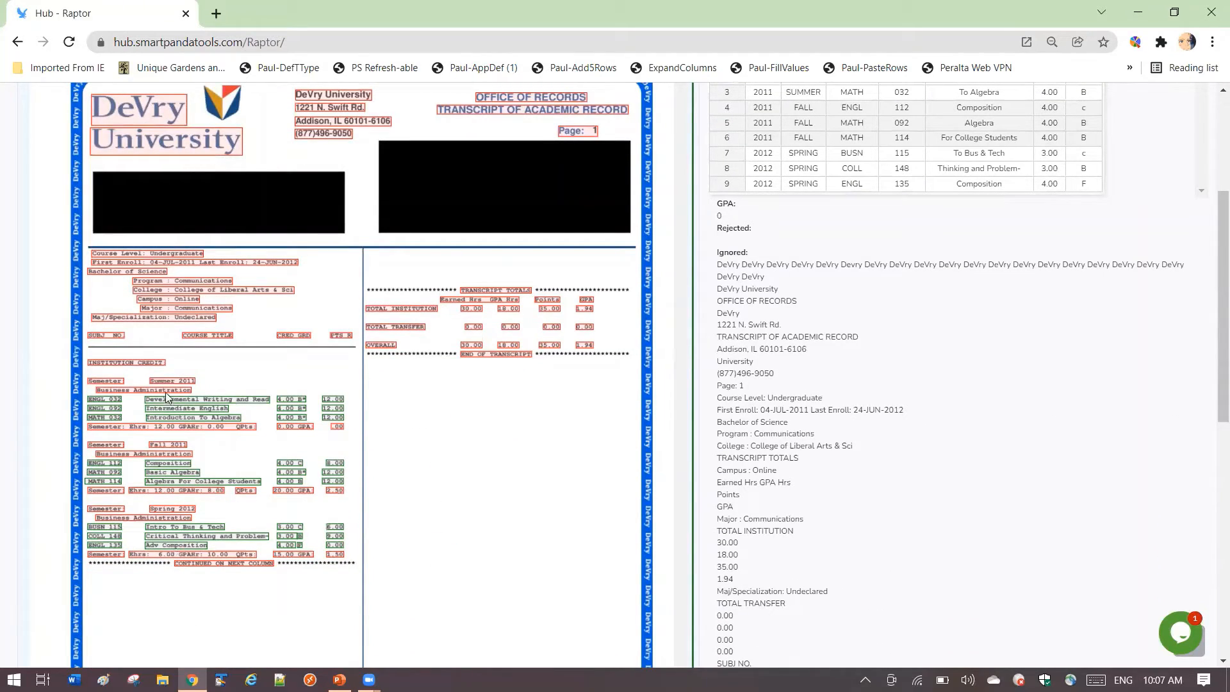
{"action": "scroll", "coordinate": [897, 345], "scroll_direction": "up", "scroll_amount": 2}
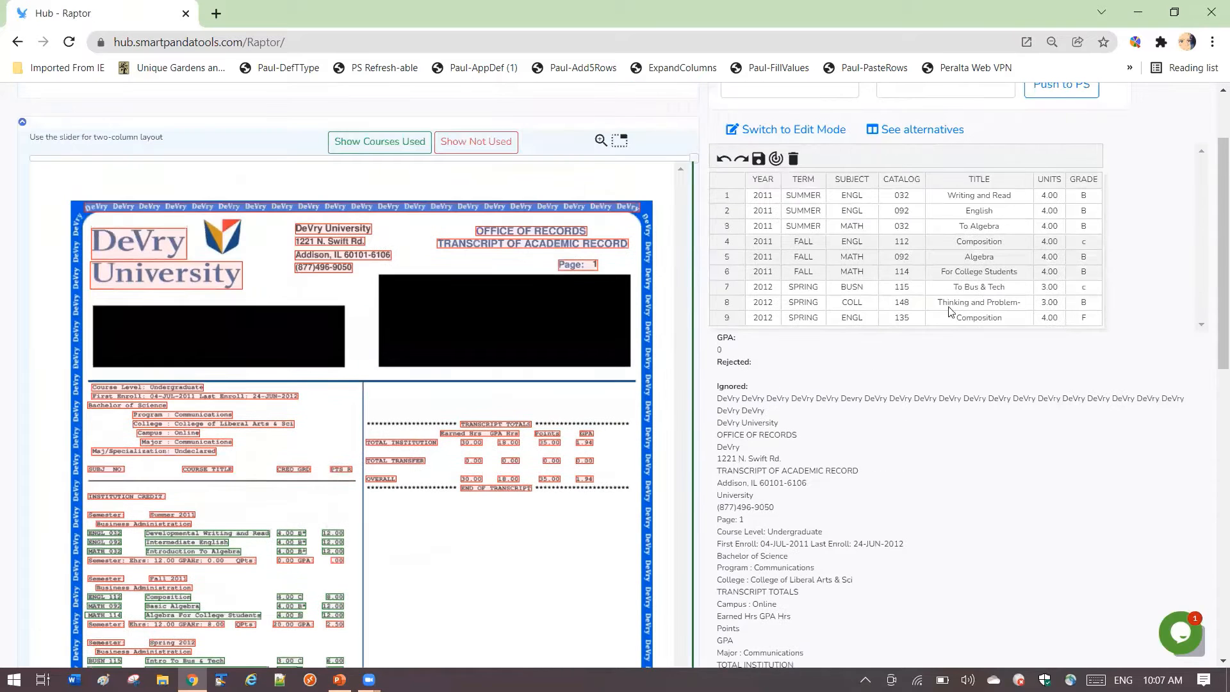
{"action": "scroll", "coordinate": [383, 522], "scroll_direction": "down", "scroll_amount": 2}
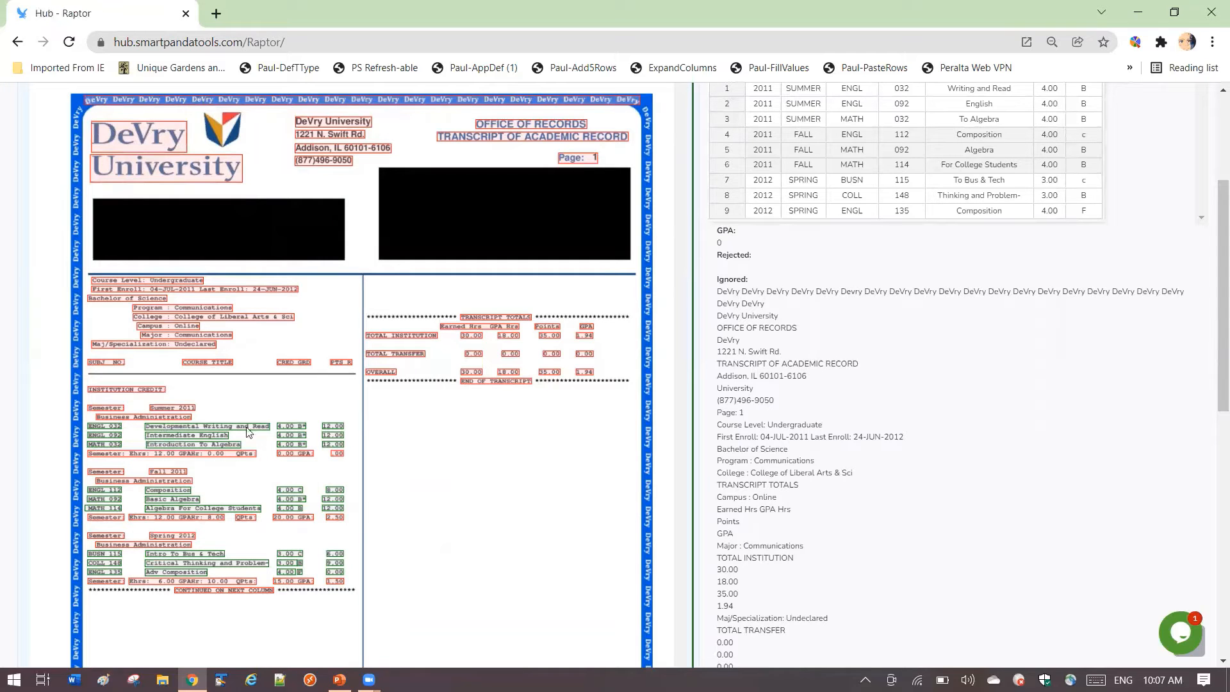
{"action": "scroll", "coordinate": [491, 435], "scroll_direction": "up", "scroll_amount": 2}
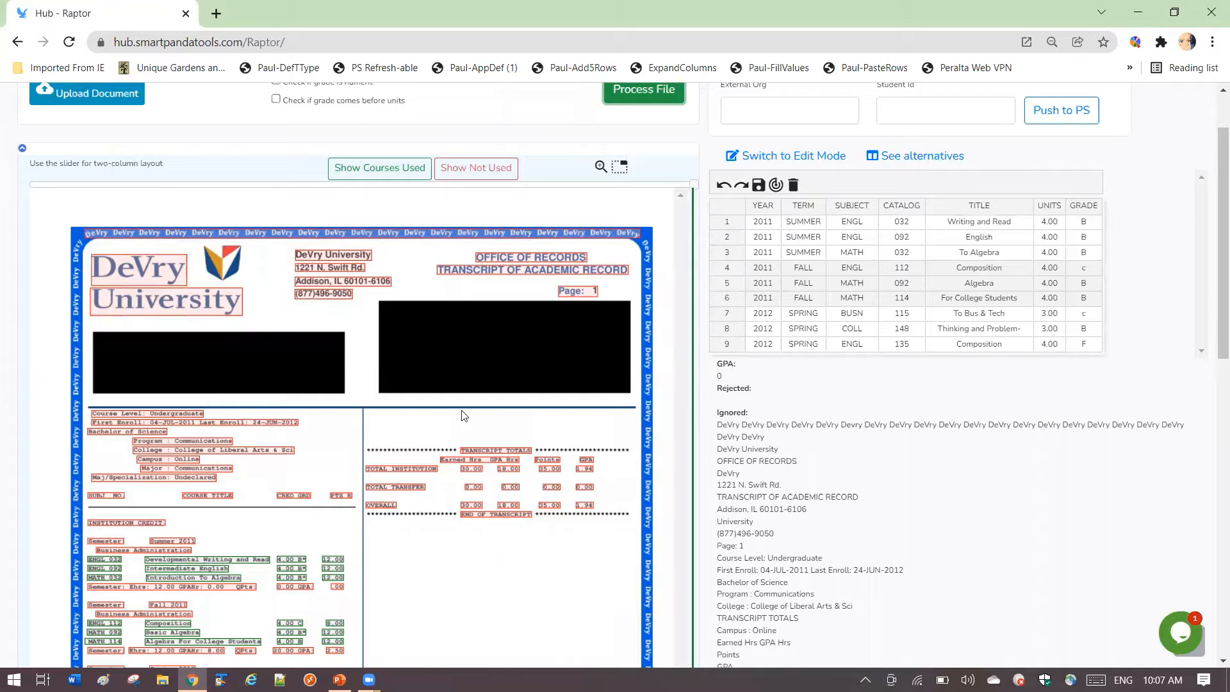
{"action": "scroll", "coordinate": [462, 415], "scroll_direction": "up", "scroll_amount": 1}
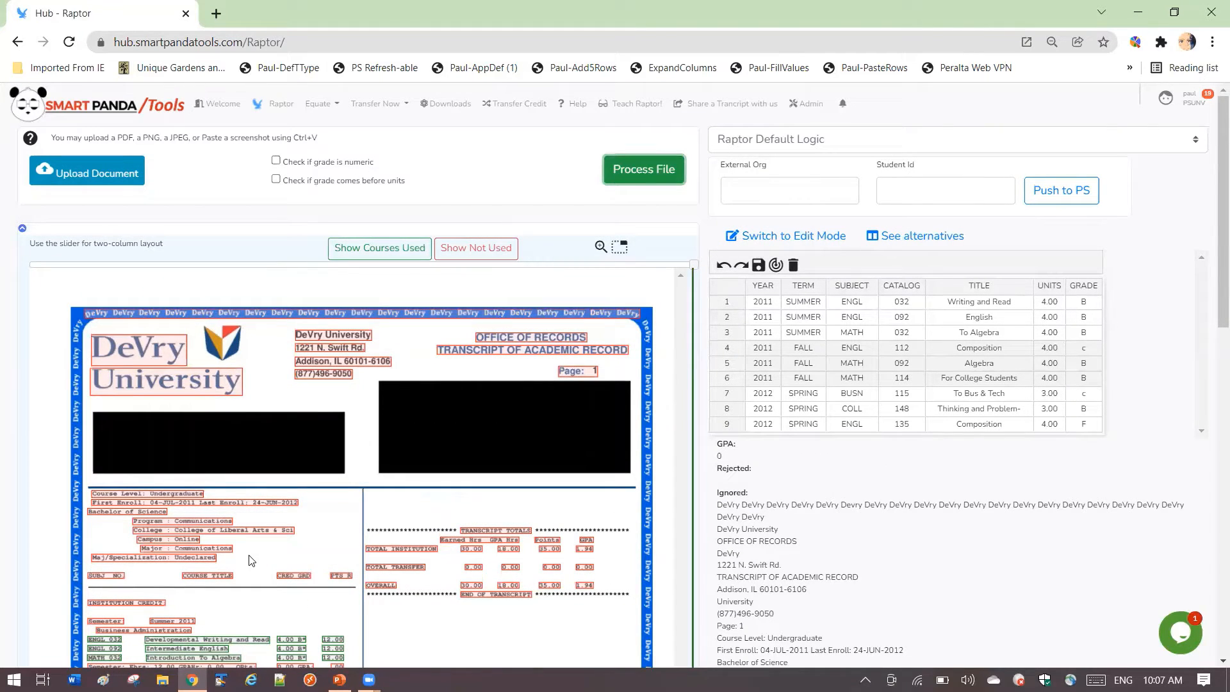
{"action": "scroll", "coordinate": [387, 520], "scroll_direction": "down", "scroll_amount": 3}
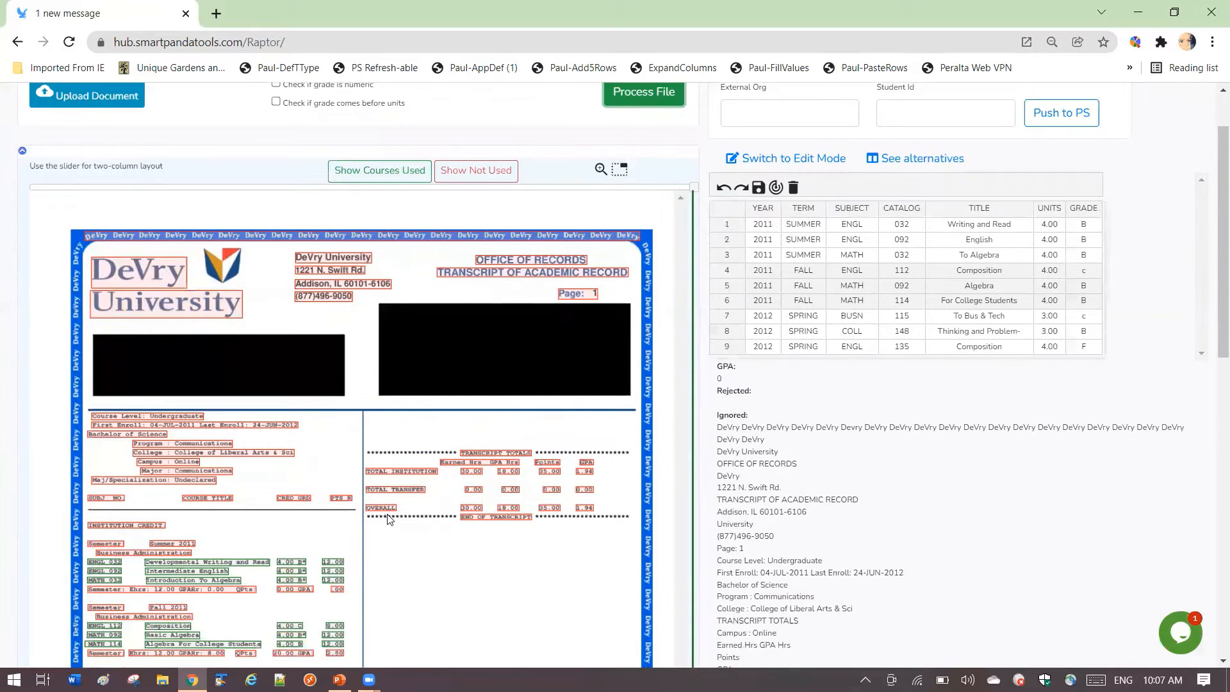
{"action": "scroll", "coordinate": [389, 526], "scroll_direction": "up", "scroll_amount": 3}
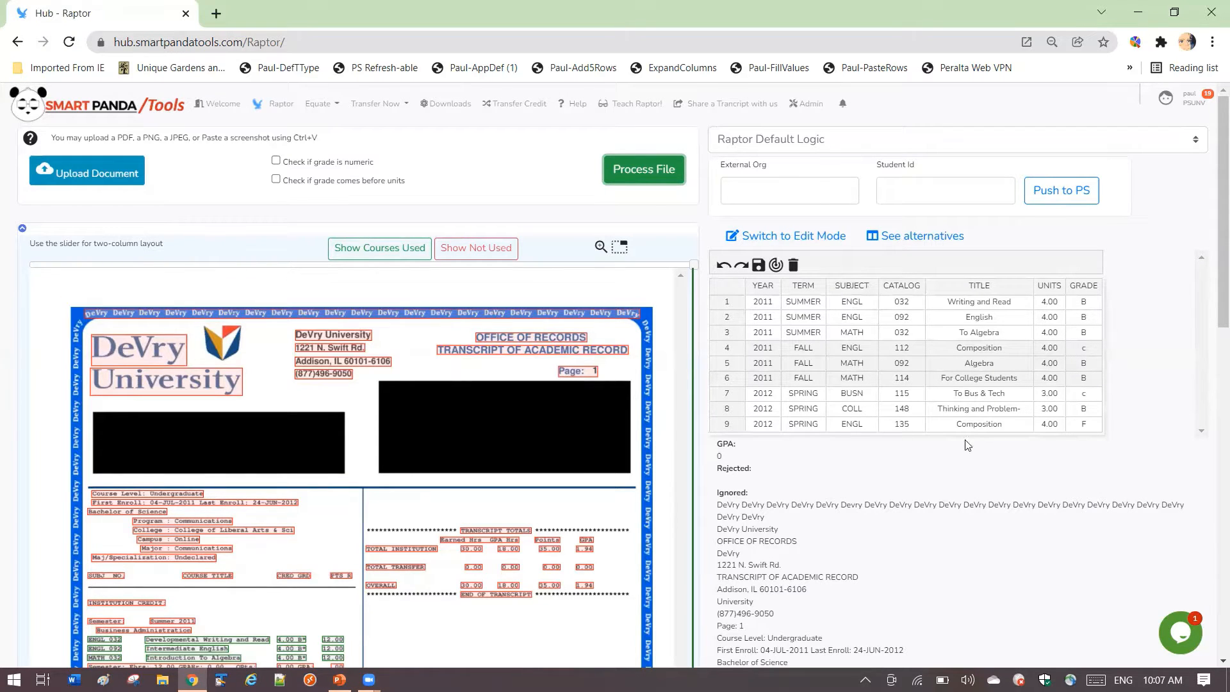
{"action": "scroll", "coordinate": [217, 562], "scroll_direction": "down", "scroll_amount": 2}
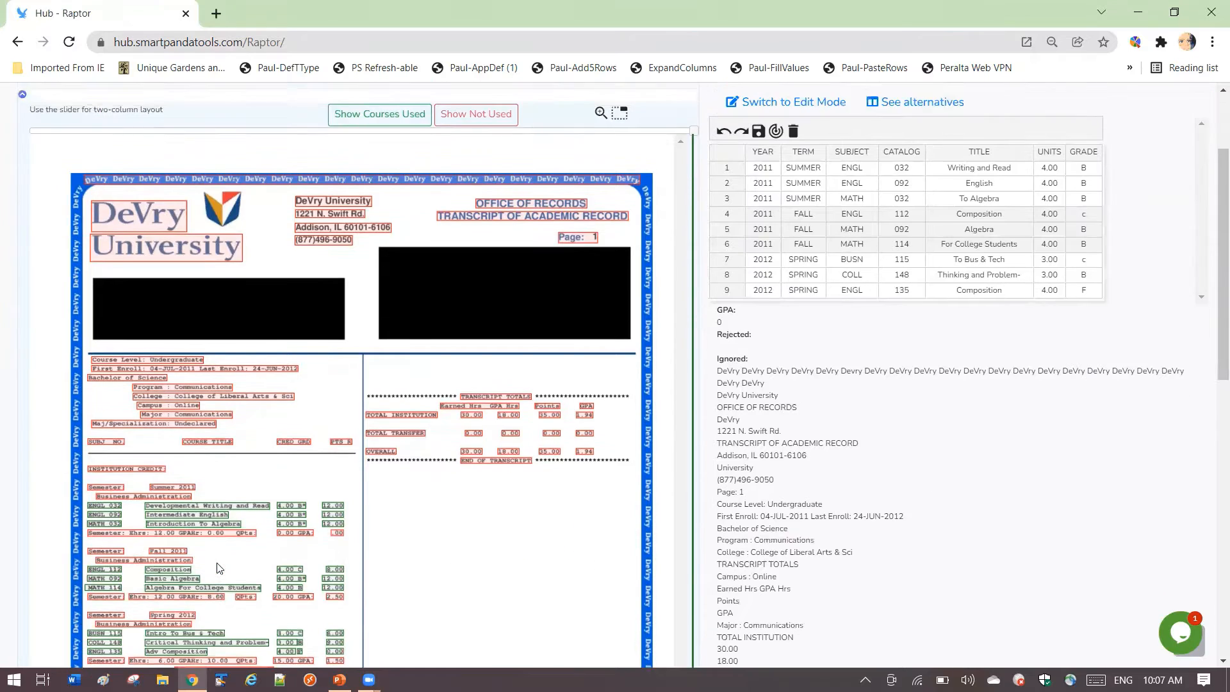
{"action": "scroll", "coordinate": [218, 564], "scroll_direction": "up", "scroll_amount": 2}
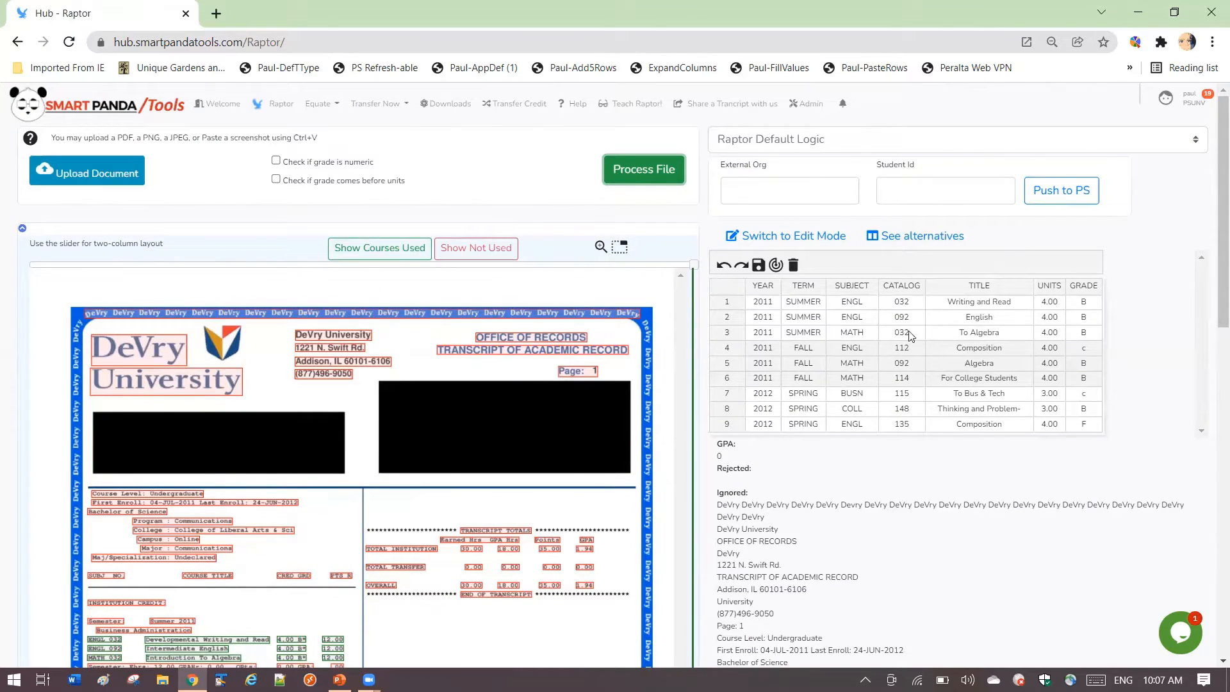
- Open the Raptor alternatives and compare the selected option with Options 2 through 6
{"action": "left_click", "coordinate": [913, 237]}
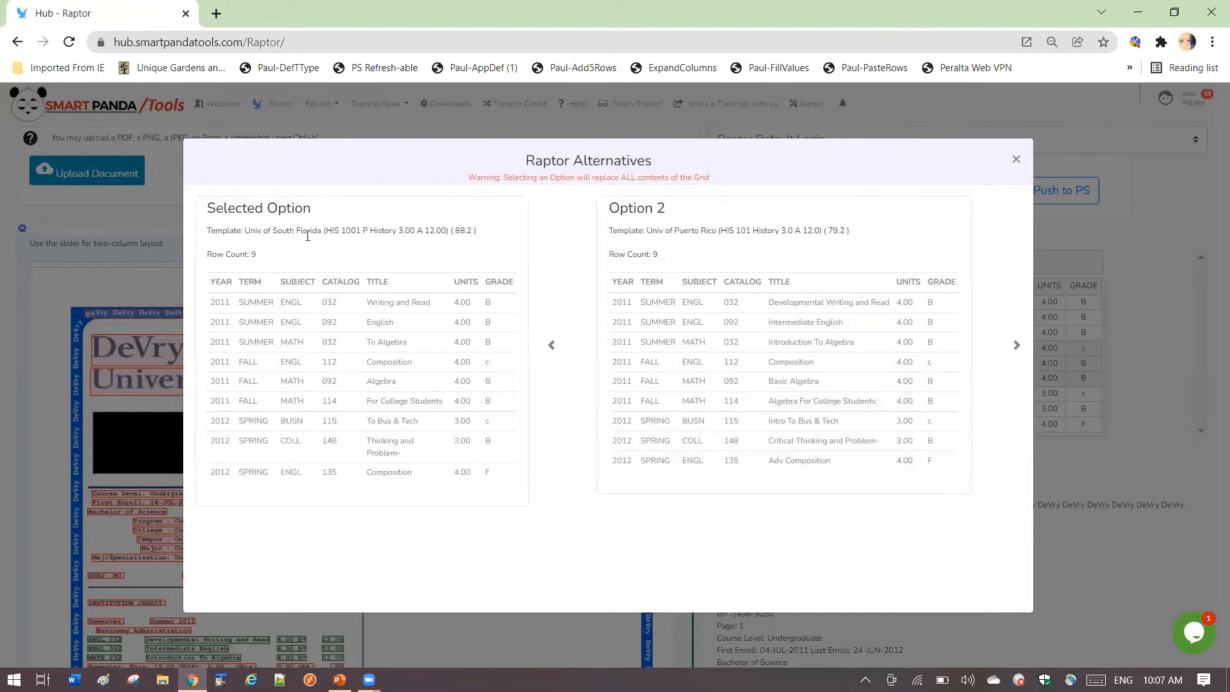
{"action": "left_click_drag", "start_coordinate": [326, 231], "coordinate": [445, 225]}
{"action": "left_click", "coordinate": [444, 227]}
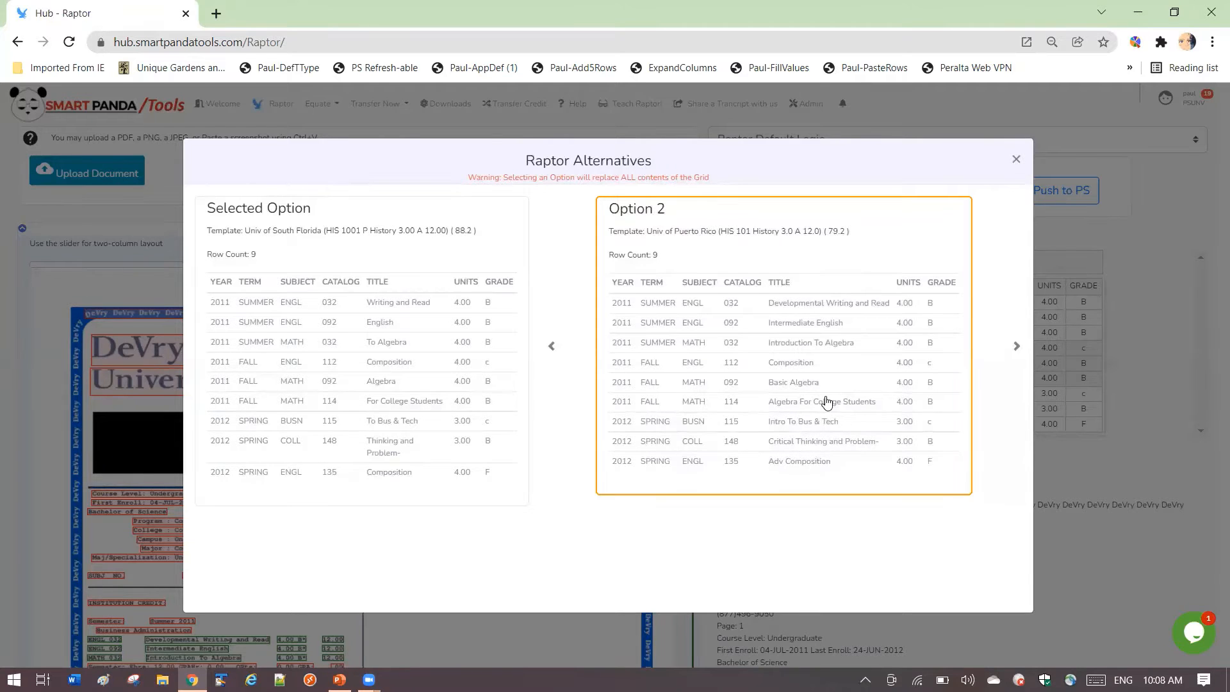
{"action": "left_click", "coordinate": [1016, 348]}
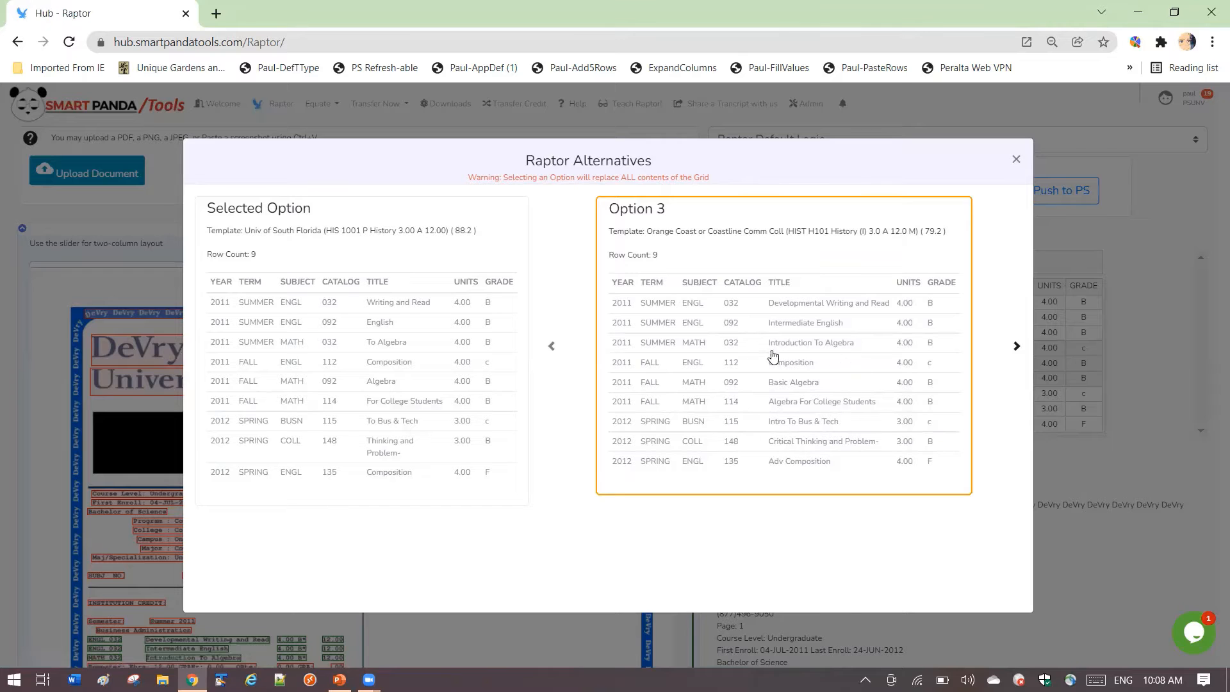
{"action": "left_click", "coordinate": [1016, 349]}
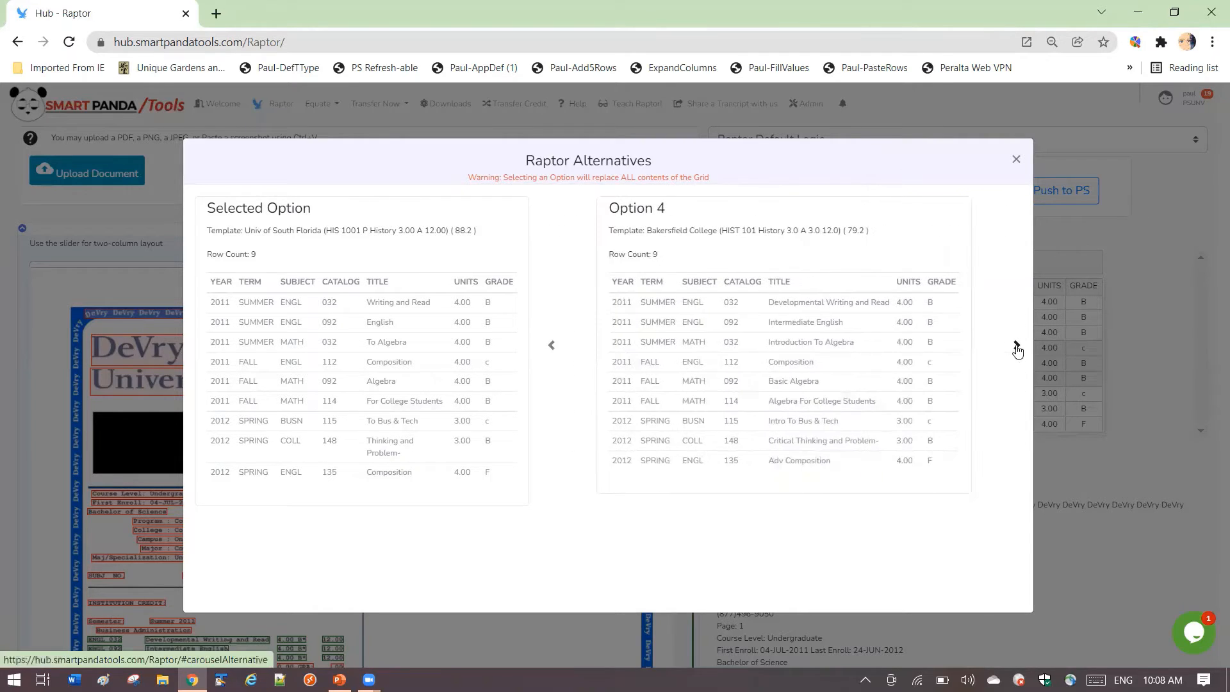
{"action": "left_click", "coordinate": [1016, 349]}
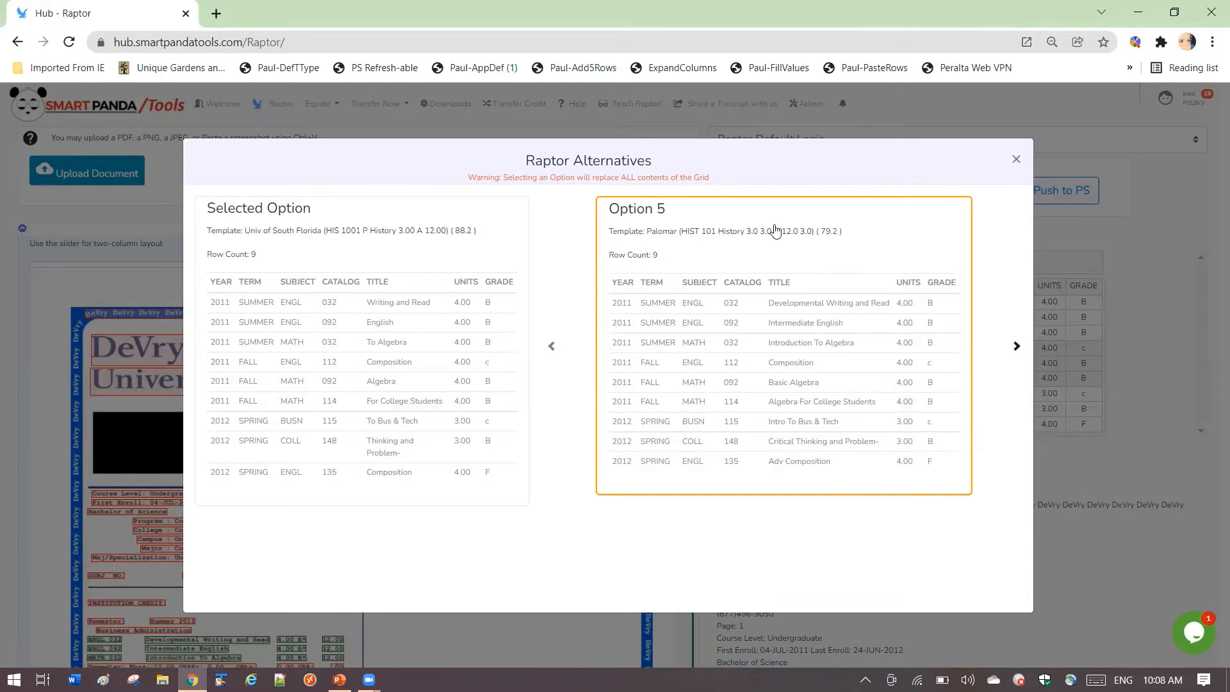
{"action": "left_click", "coordinate": [1017, 346]}
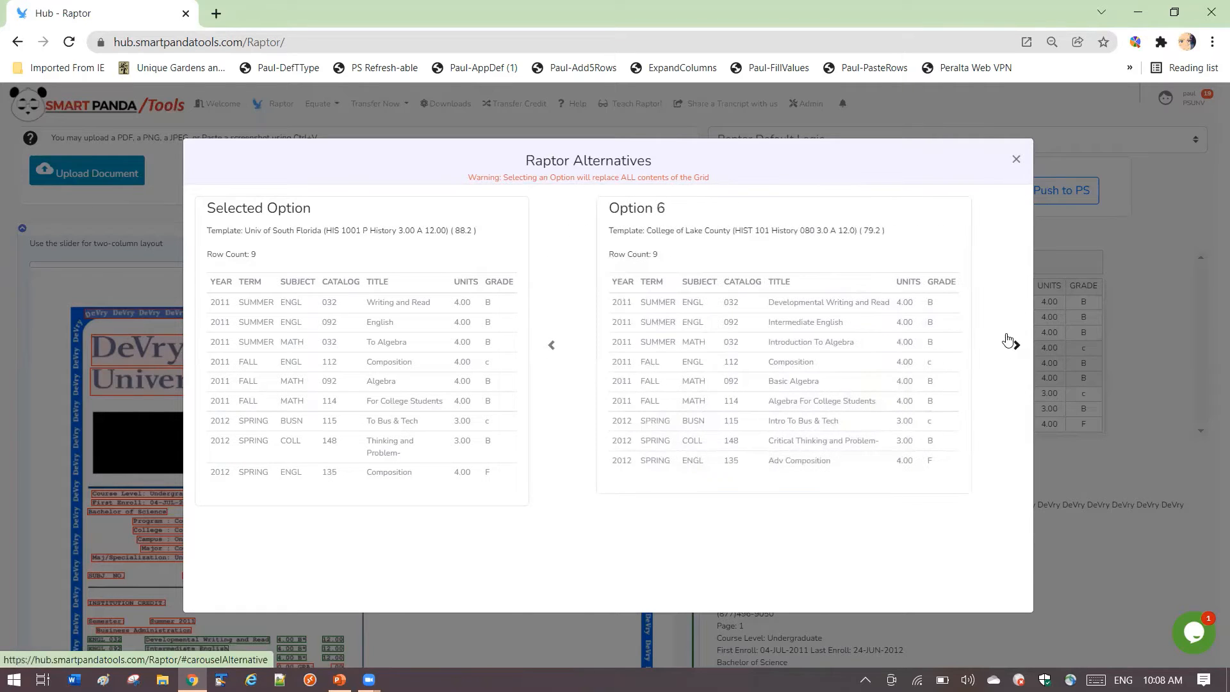
- Return to Option 2, the Univ of Puerto Rico template, and apply it to the course grid
{"action": "left_click", "coordinate": [554, 347]}
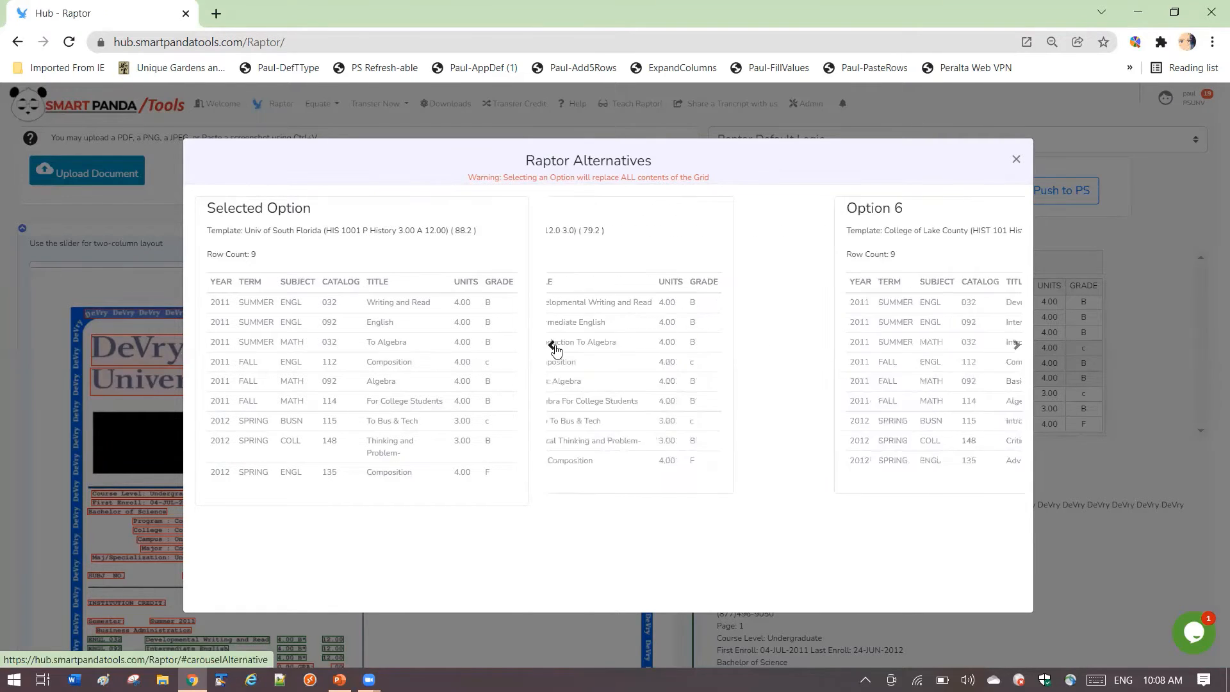
{"action": "left_click", "coordinate": [553, 347]}
{"action": "left_click", "coordinate": [553, 347]}
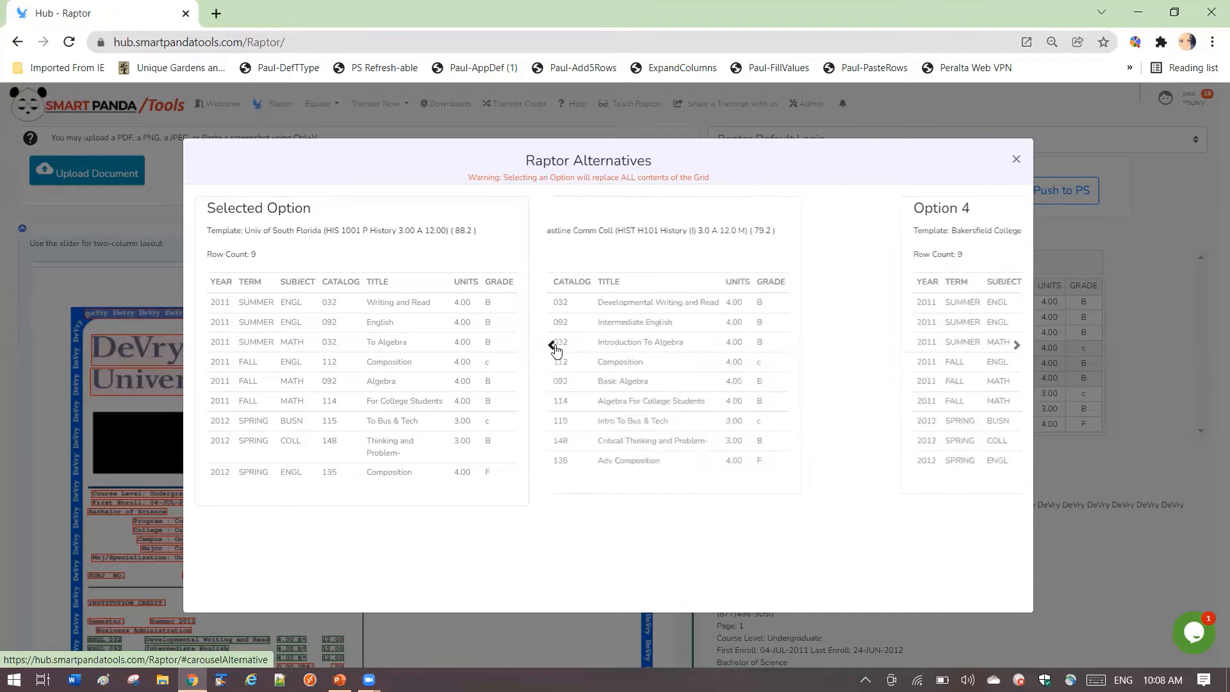
{"action": "left_click", "coordinate": [553, 346]}
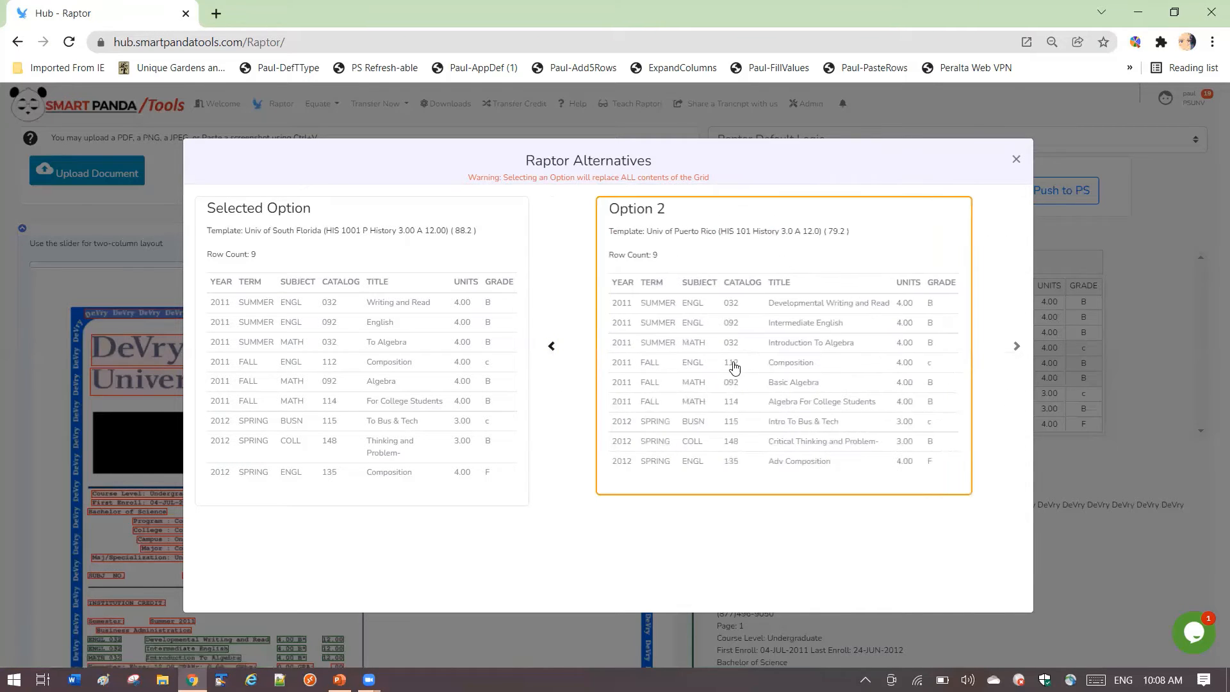
{"action": "left_click", "coordinate": [782, 317]}
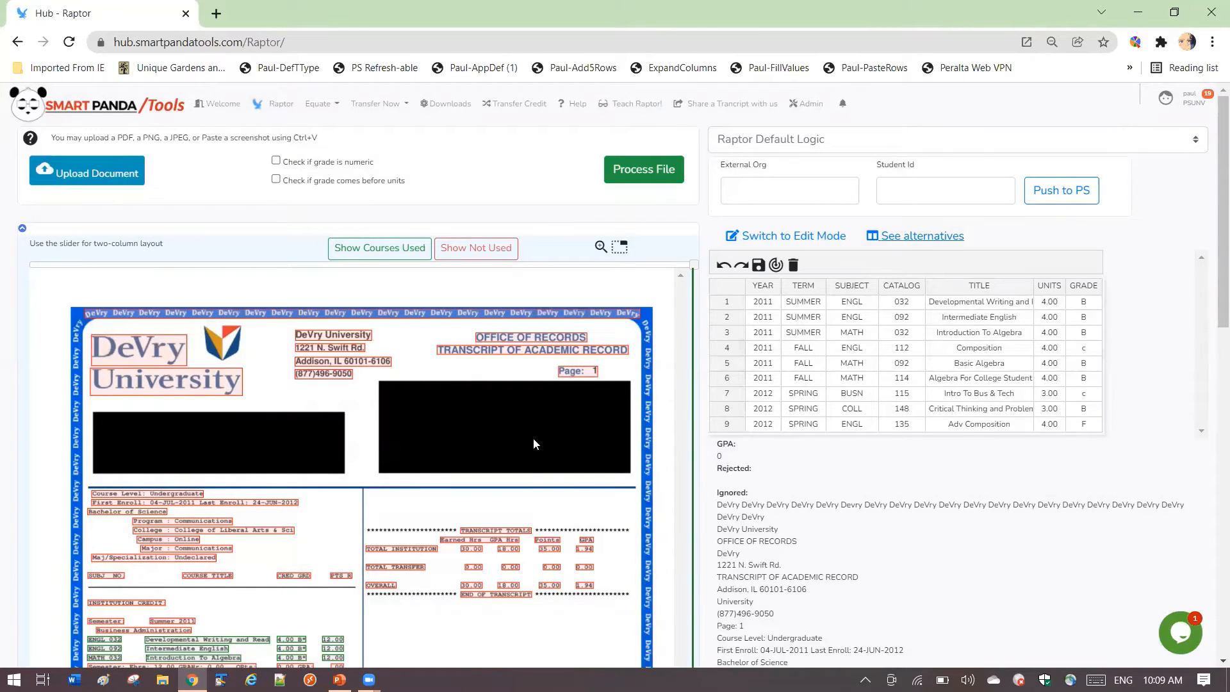
- Reapply Option 2 from the alternatives and review the course titles in the grid against the transcript
{"action": "left_click", "coordinate": [935, 239]}
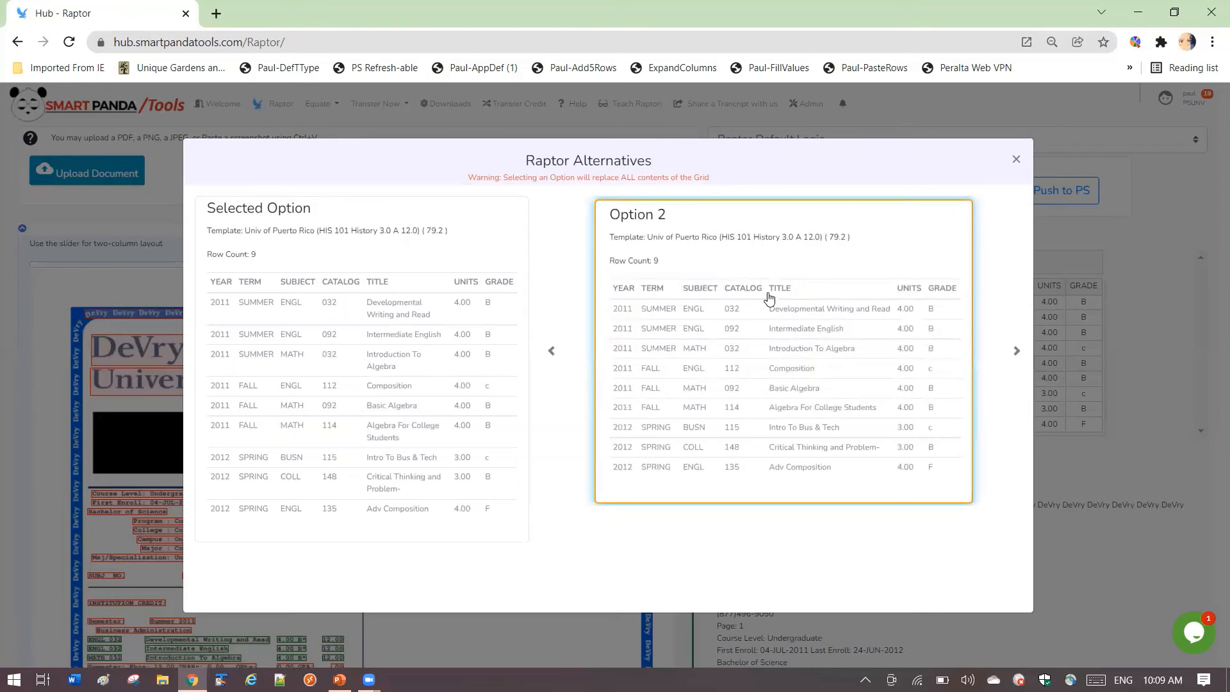
{"action": "left_click", "coordinate": [764, 351]}
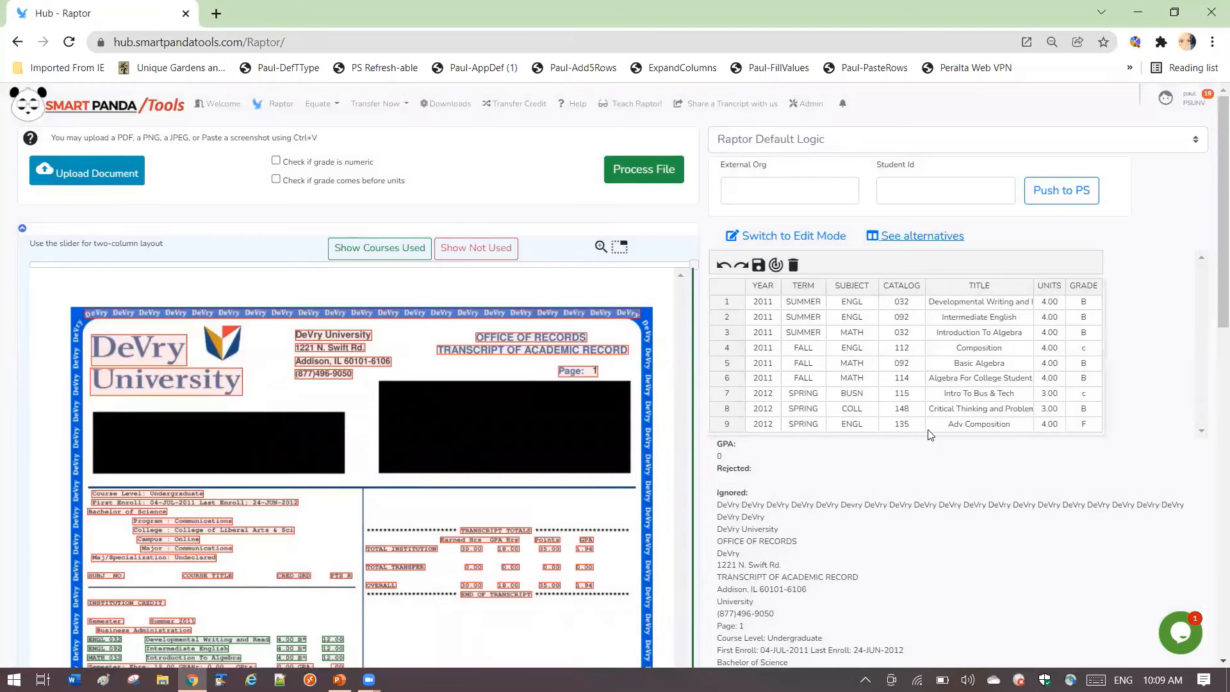
{"action": "scroll", "coordinate": [469, 511], "scroll_direction": "down", "scroll_amount": 2}
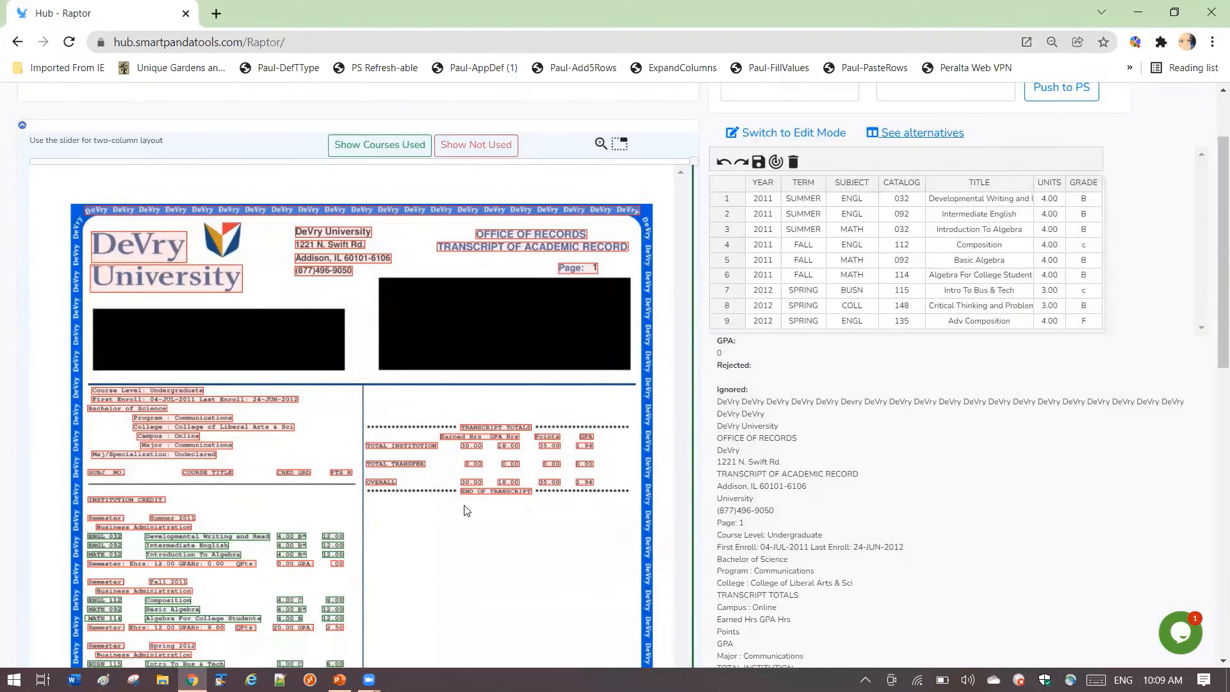
{"action": "scroll", "coordinate": [469, 511], "scroll_direction": "up", "scroll_amount": 2}
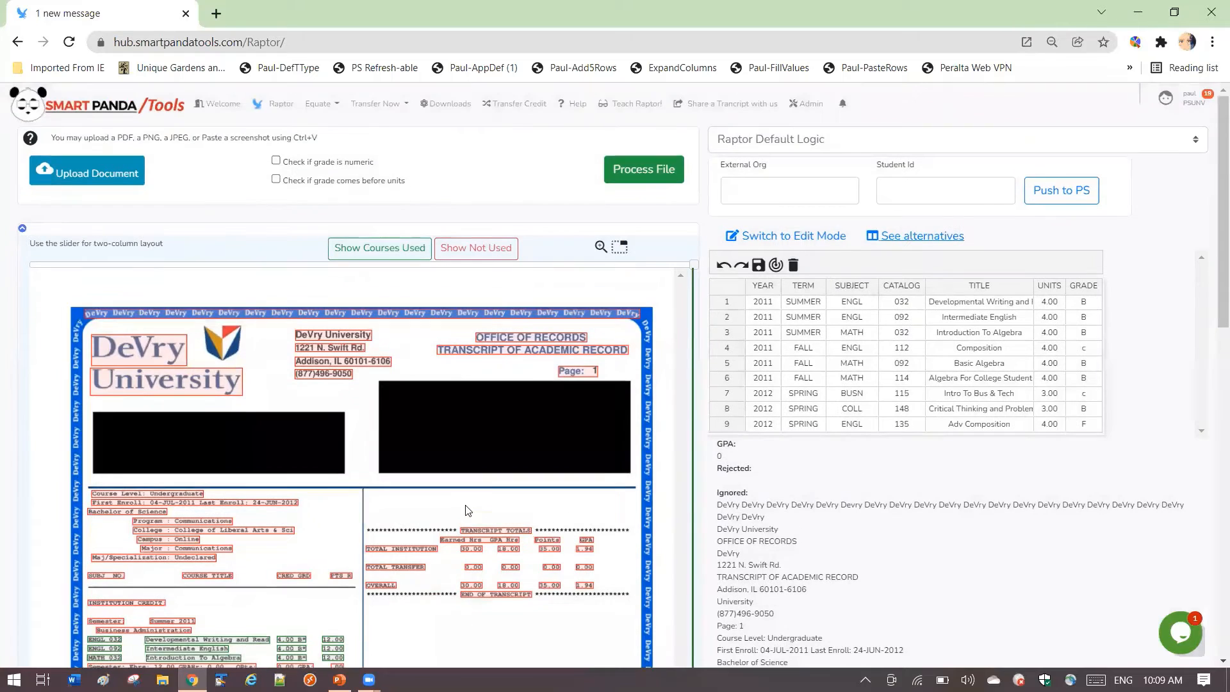
{"action": "left_click", "coordinate": [907, 238]}
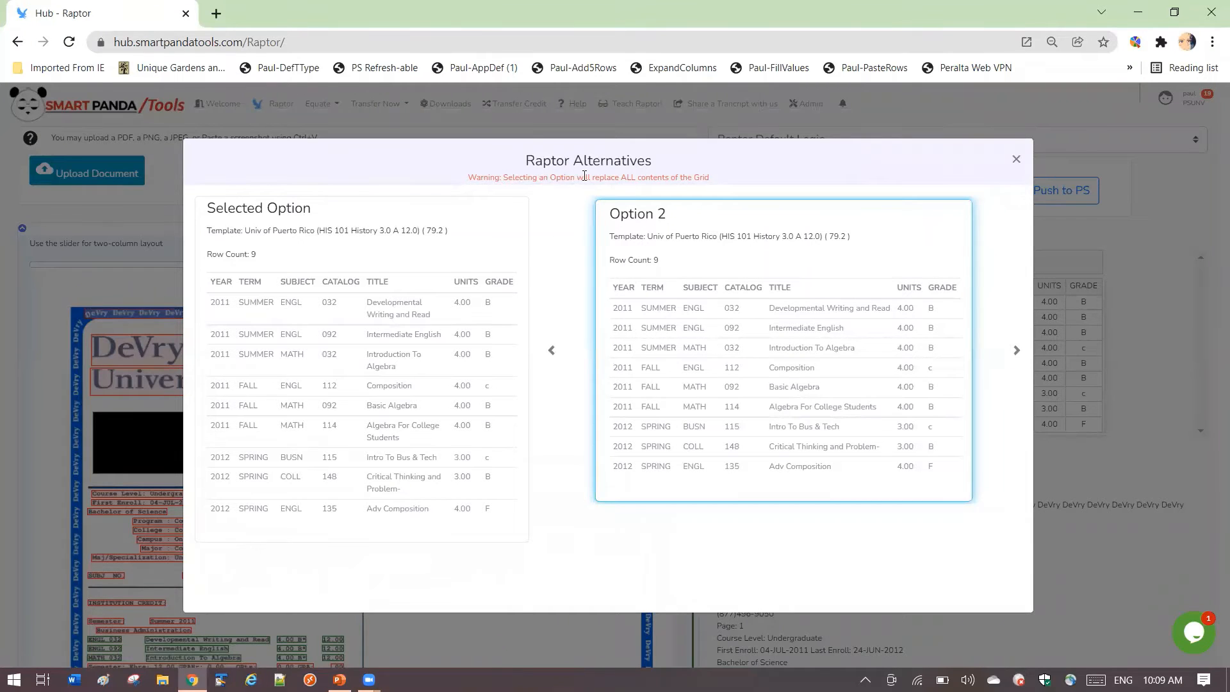
{"action": "left_click", "coordinate": [1016, 158]}
- Go to page 2 of the transcript and process that page
{"action": "scroll", "coordinate": [410, 455], "scroll_direction": "down", "scroll_amount": 2}
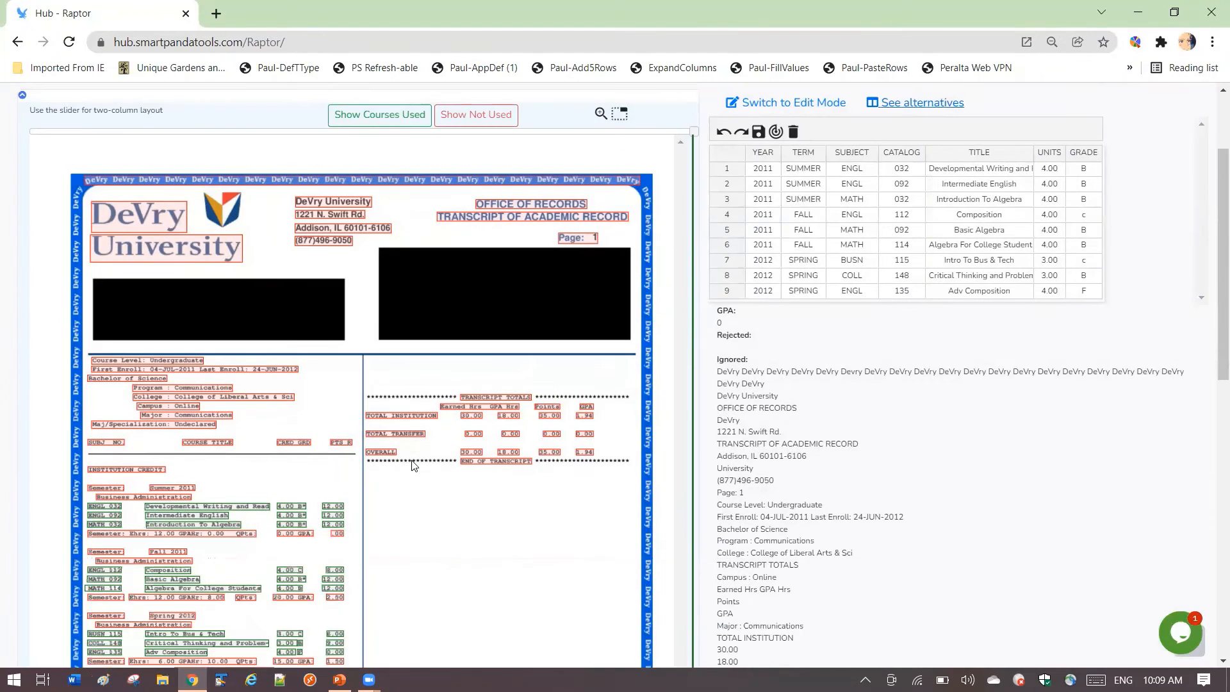
{"action": "scroll", "coordinate": [414, 466], "scroll_direction": "down", "scroll_amount": 9}
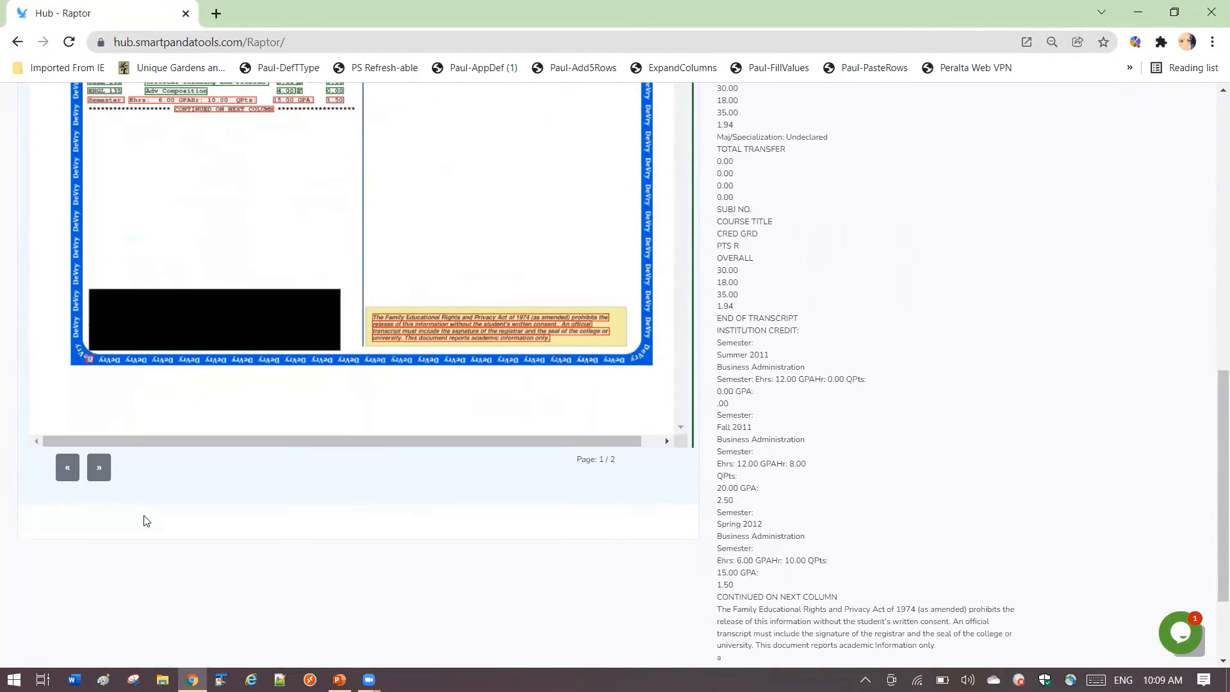
{"action": "left_click", "coordinate": [98, 466]}
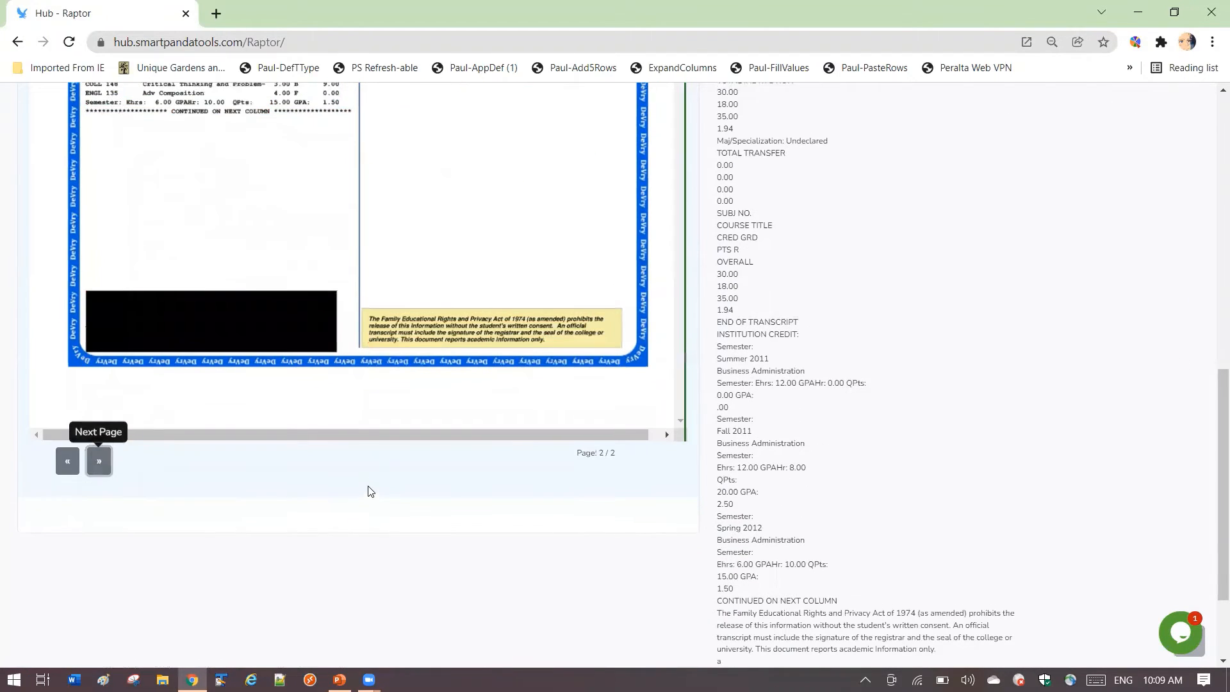
{"action": "scroll", "coordinate": [367, 486], "scroll_direction": "up", "scroll_amount": 10}
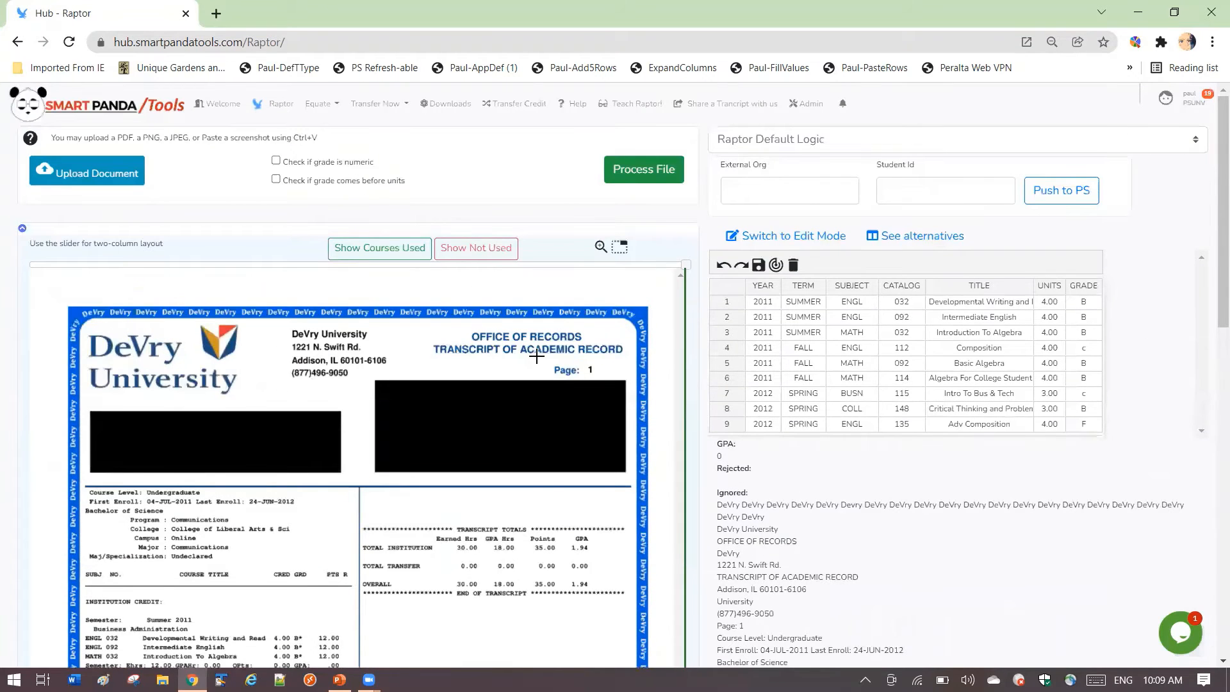
{"action": "left_click", "coordinate": [652, 174]}
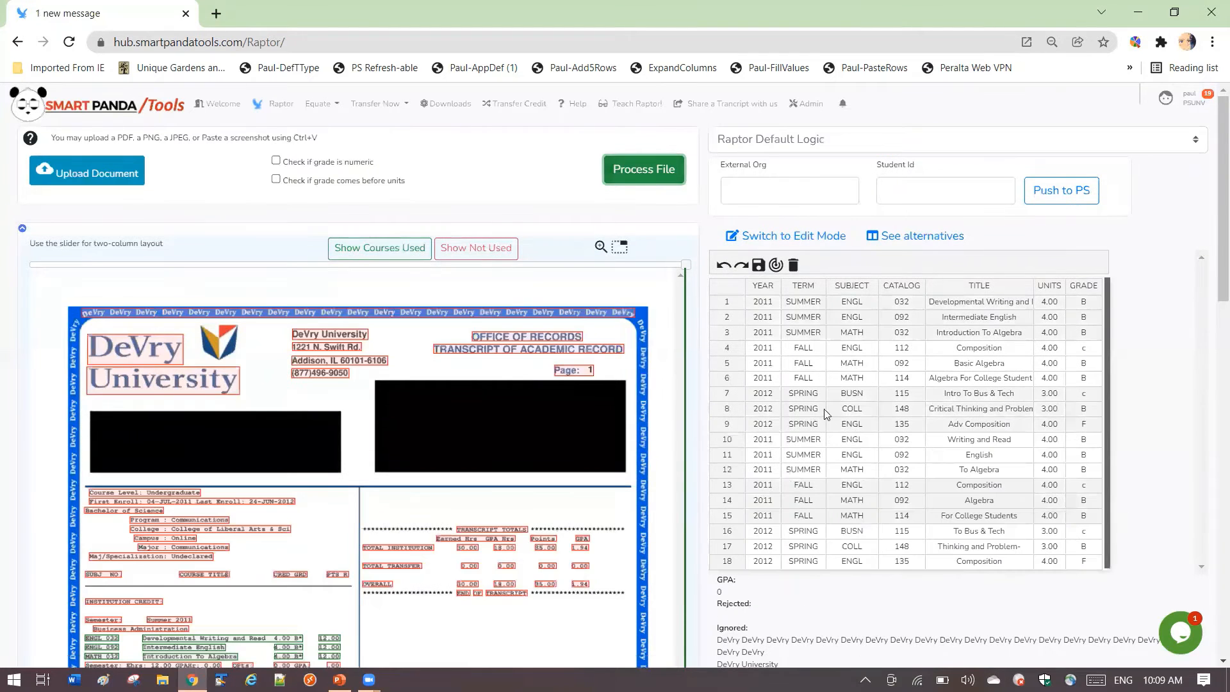
- Compare the extended course grid with page 2 of the transcript and view the alternatives for that page
{"action": "scroll", "coordinate": [462, 478], "scroll_direction": "down", "scroll_amount": 4}
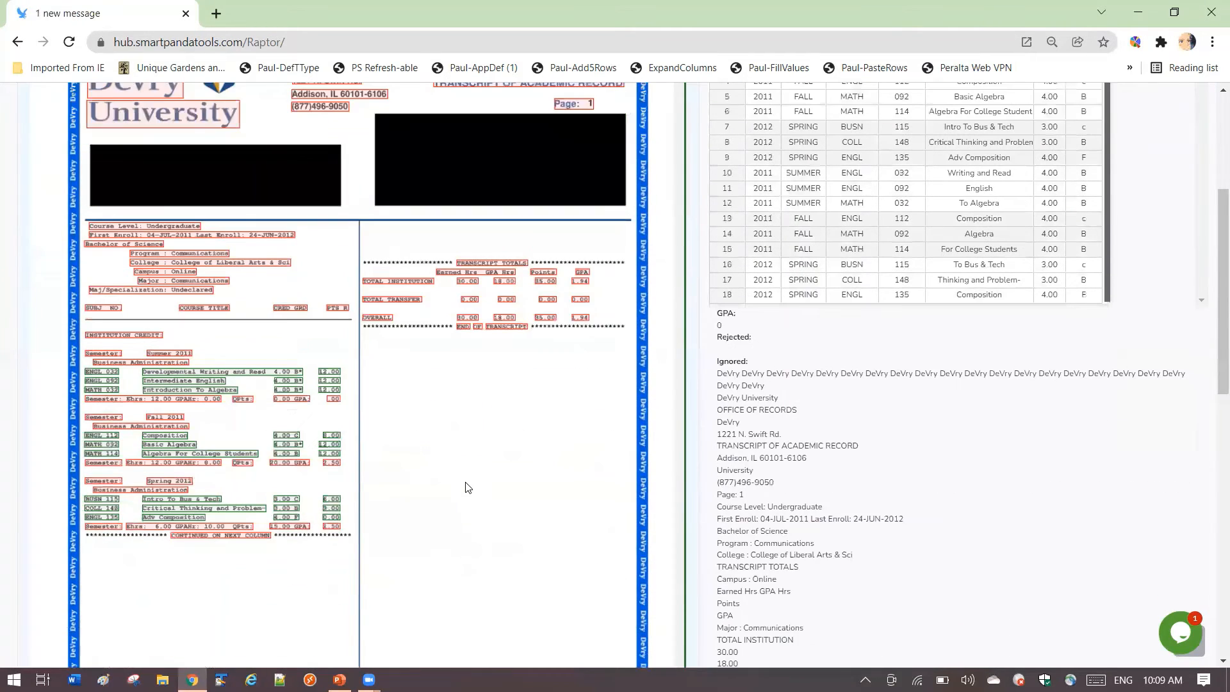
{"action": "scroll", "coordinate": [516, 441], "scroll_direction": "up", "scroll_amount": 1}
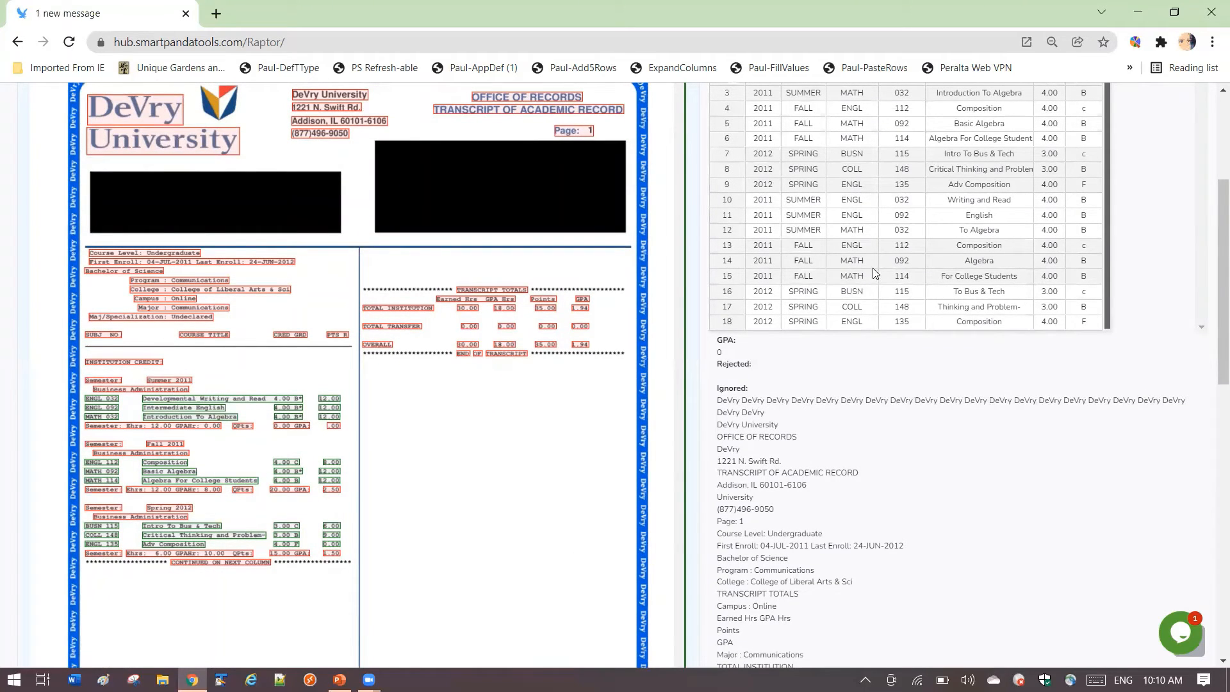
{"action": "scroll", "coordinate": [872, 268], "scroll_direction": "up", "scroll_amount": 4}
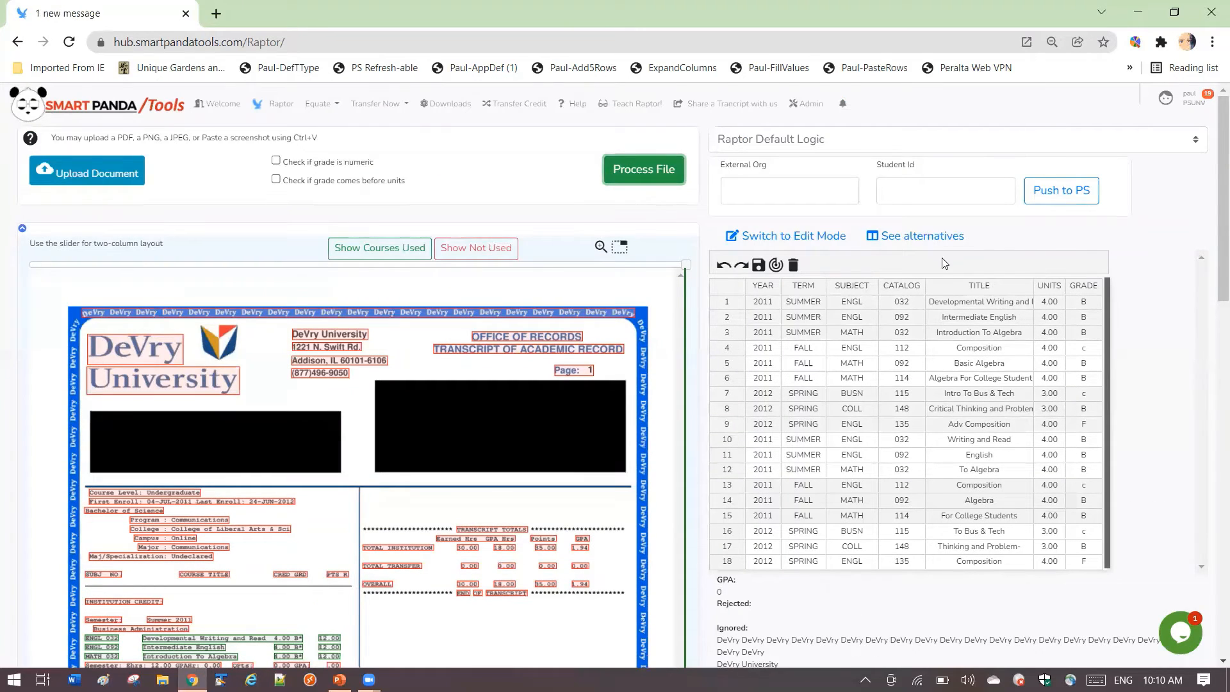
{"action": "left_click", "coordinate": [920, 237]}
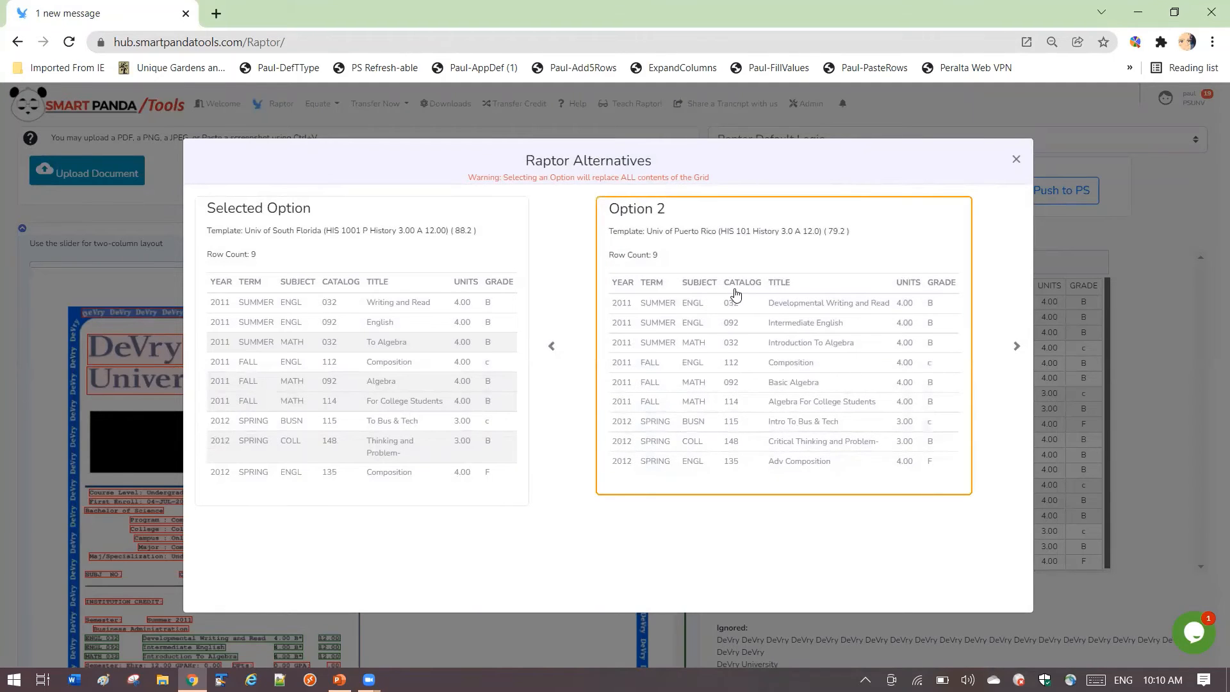
{"action": "left_click", "coordinate": [1016, 159]}
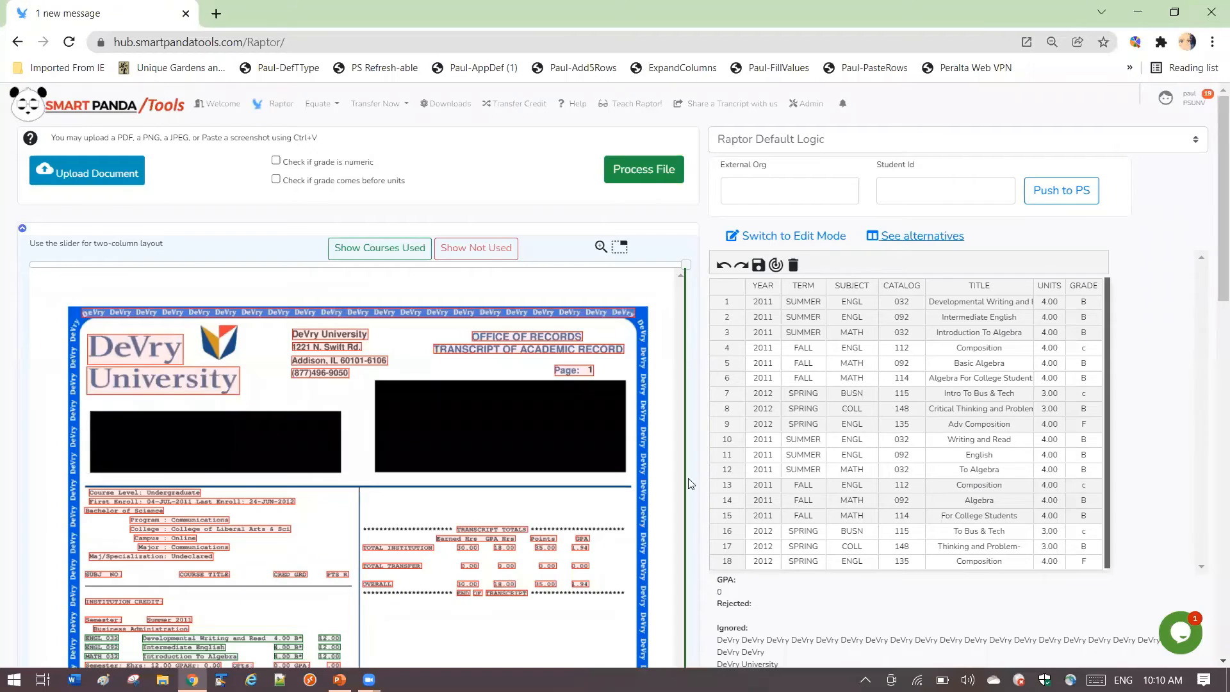
{"action": "scroll", "coordinate": [384, 524], "scroll_direction": "down", "scroll_amount": 5}
{"action": "scroll", "coordinate": [384, 524], "scroll_direction": "down", "scroll_amount": 2}
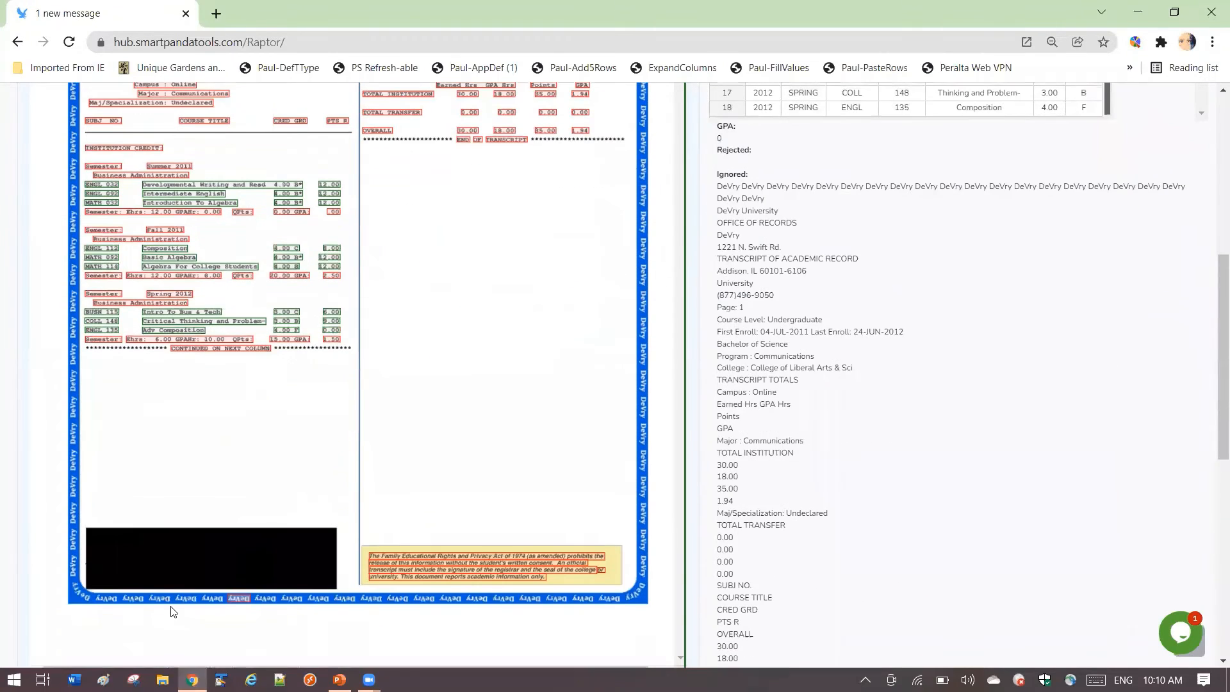
- Replace the grid contents with Option 2, the Univ of Puerto Rico template, and compare the course rows with the transcript
{"action": "scroll", "coordinate": [393, 457], "scroll_direction": "up", "scroll_amount": 6}
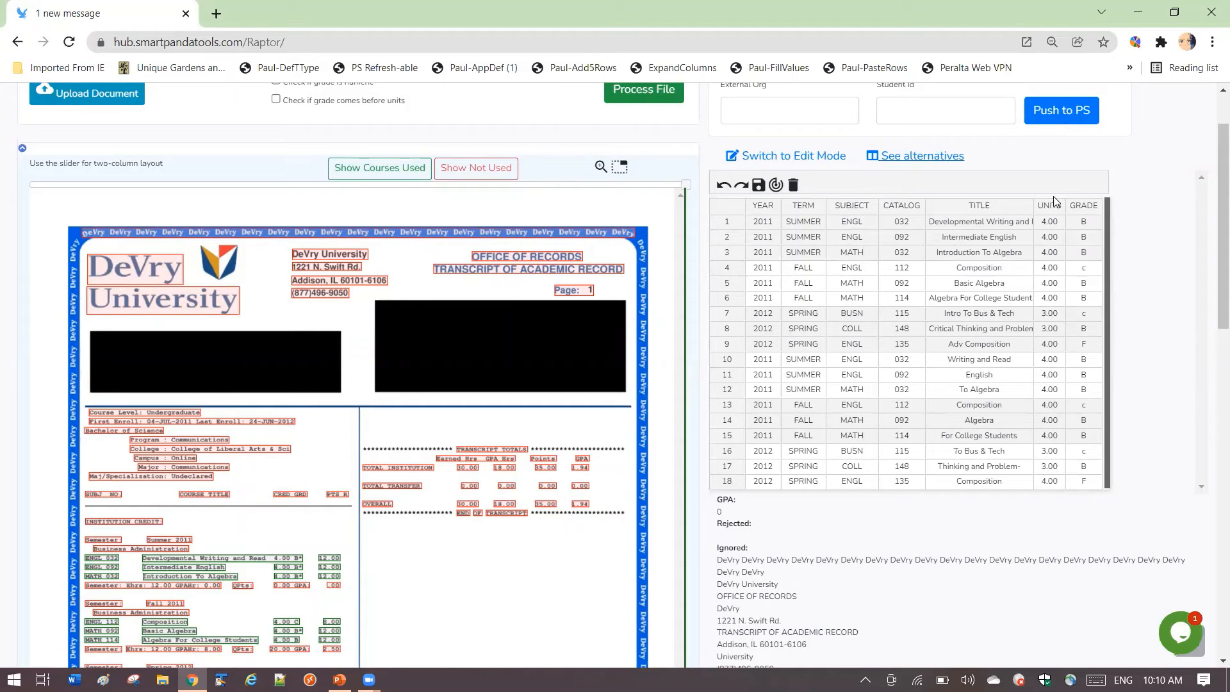
{"action": "left_click", "coordinate": [922, 156]}
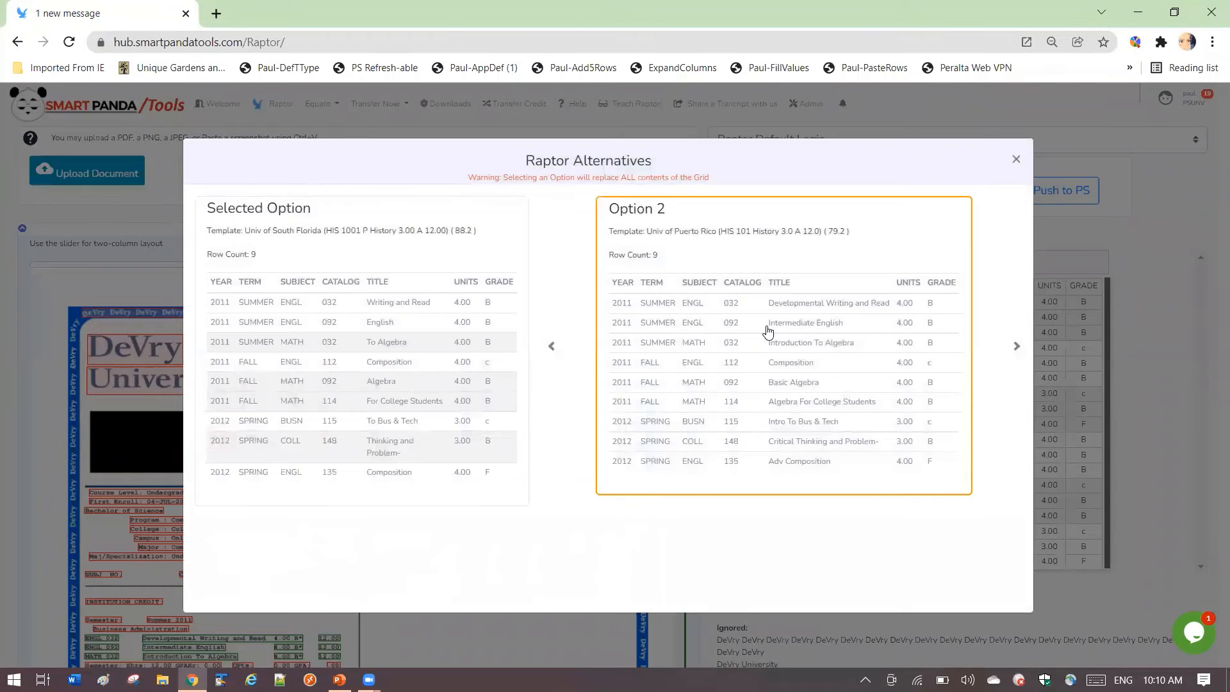
{"action": "left_click", "coordinate": [789, 326]}
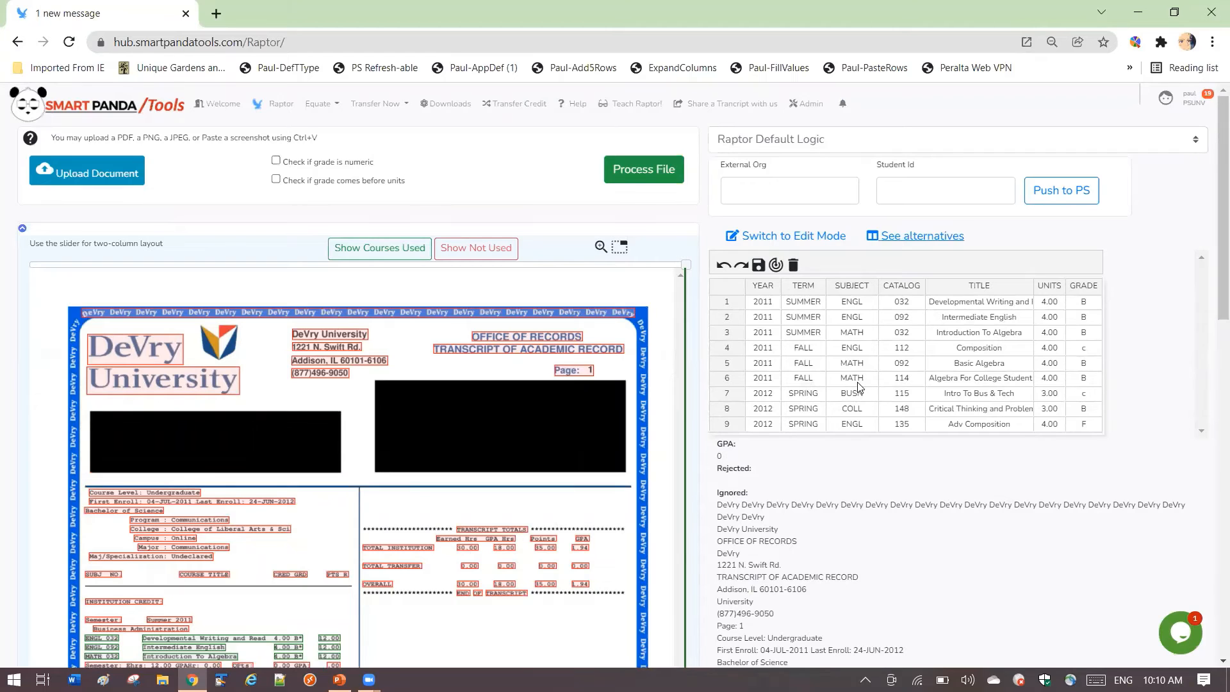
{"action": "scroll", "coordinate": [455, 522], "scroll_direction": "down", "scroll_amount": 8}
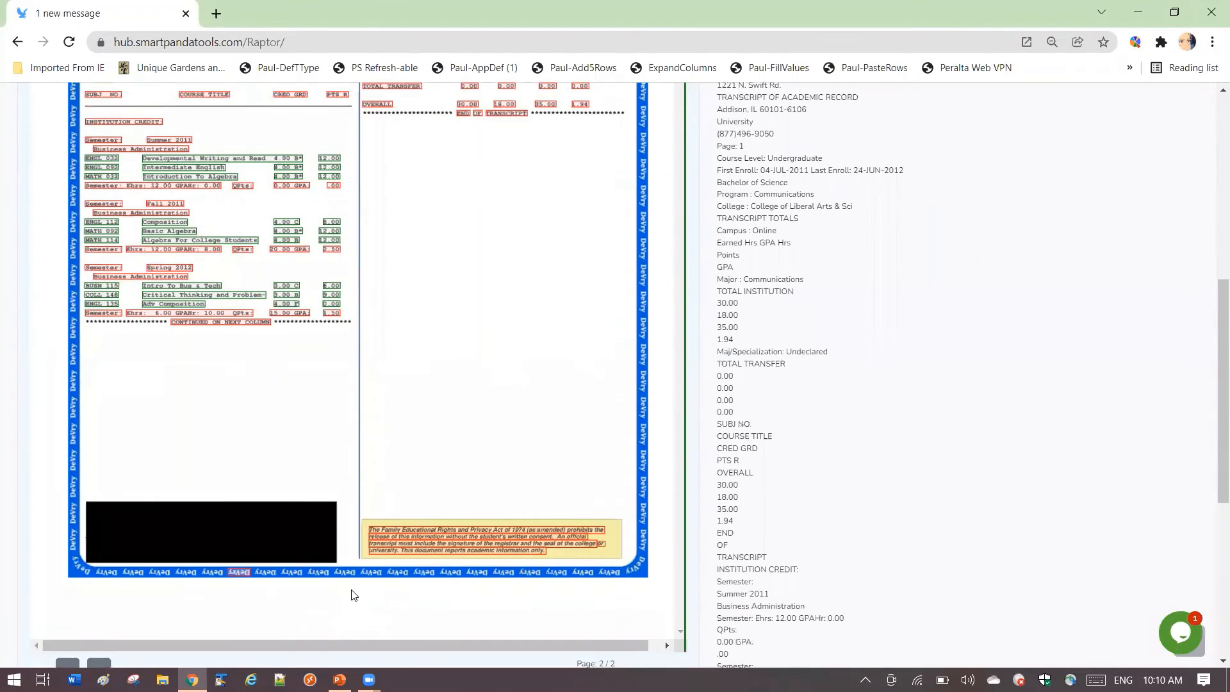
{"action": "scroll", "coordinate": [353, 595], "scroll_direction": "up", "scroll_amount": 10}
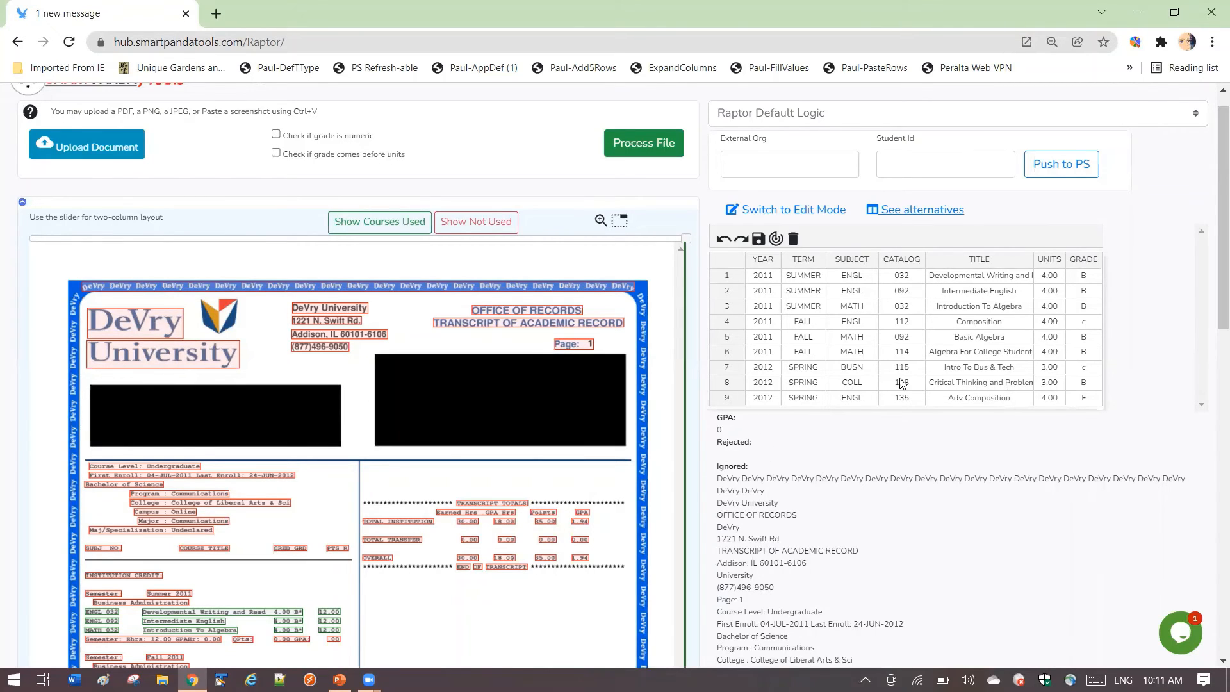
- Copy transcript titles into the grid: Developmental Writing and Read into row 4's title and Introduction To Algebra into row 5's title
{"action": "key", "text": "alt+Tab"}
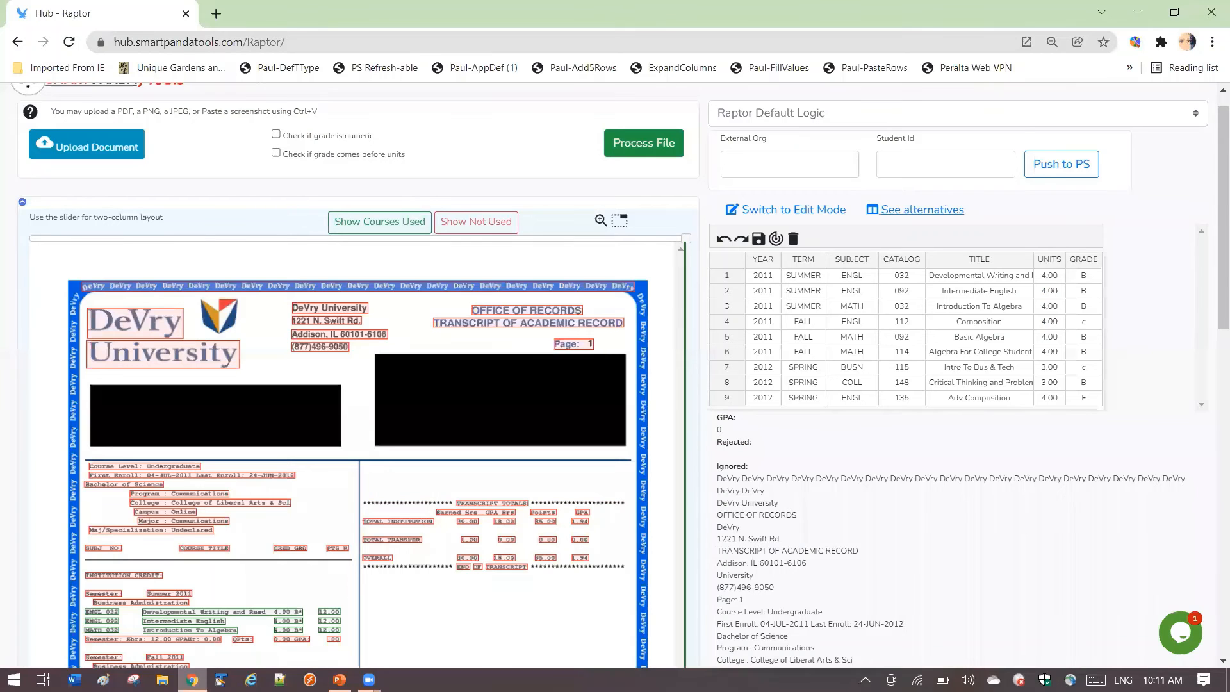
{"action": "left_click", "coordinate": [192, 679]}
{"action": "scroll", "coordinate": [286, 549], "scroll_direction": "down", "scroll_amount": 1}
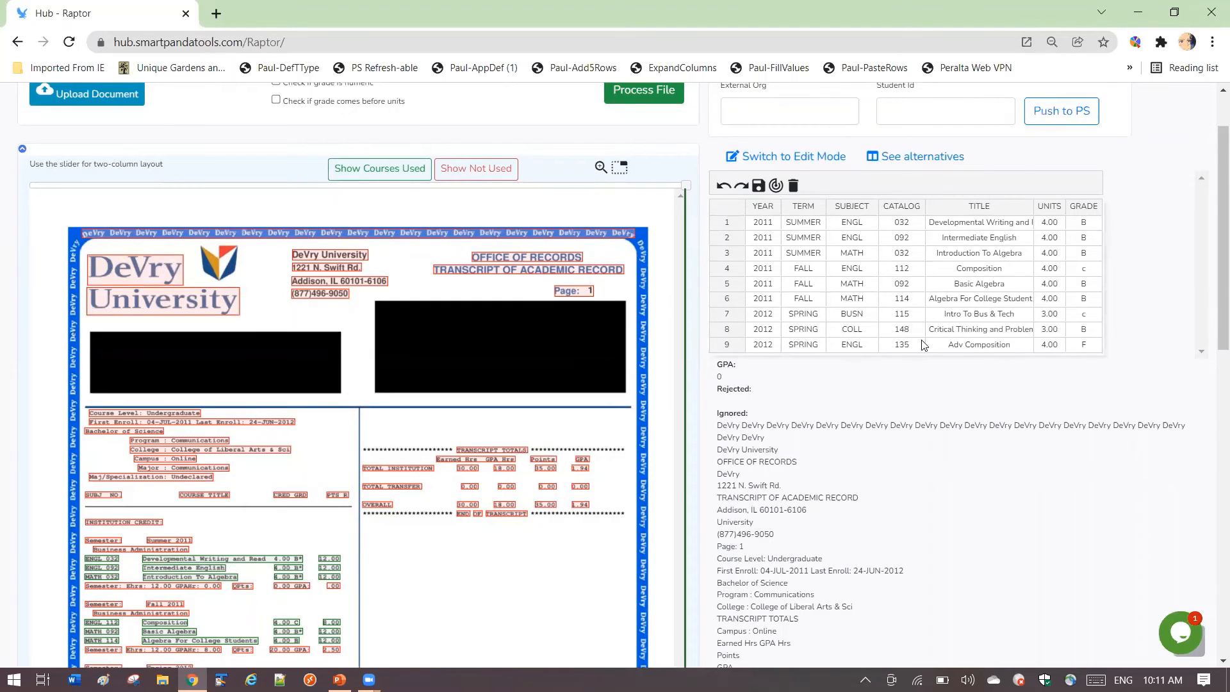
{"action": "left_click", "coordinate": [979, 276]}
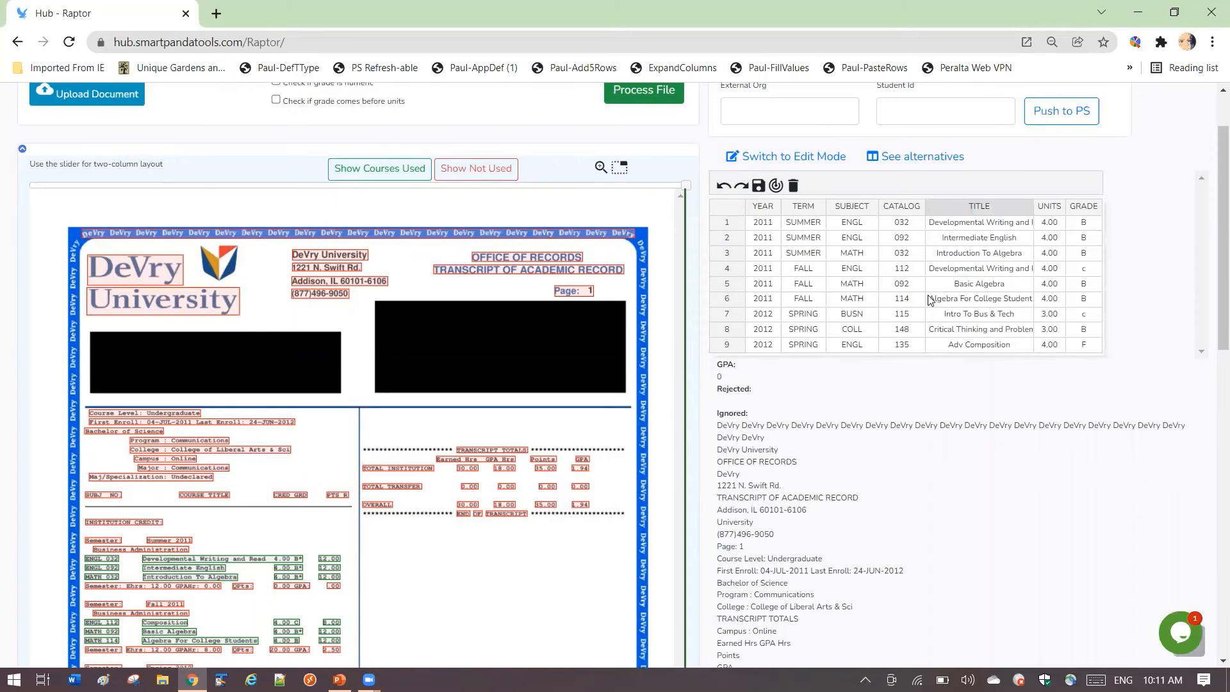
{"action": "left_click", "coordinate": [200, 577]}
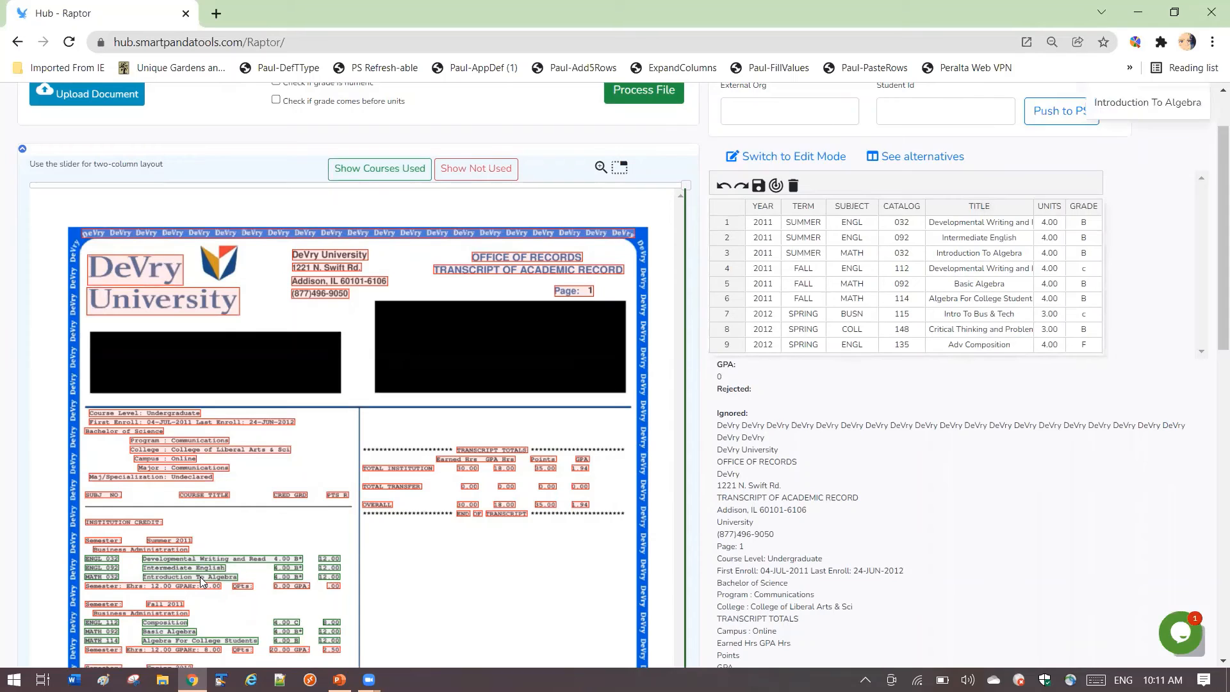
{"action": "left_click", "coordinate": [989, 285]}
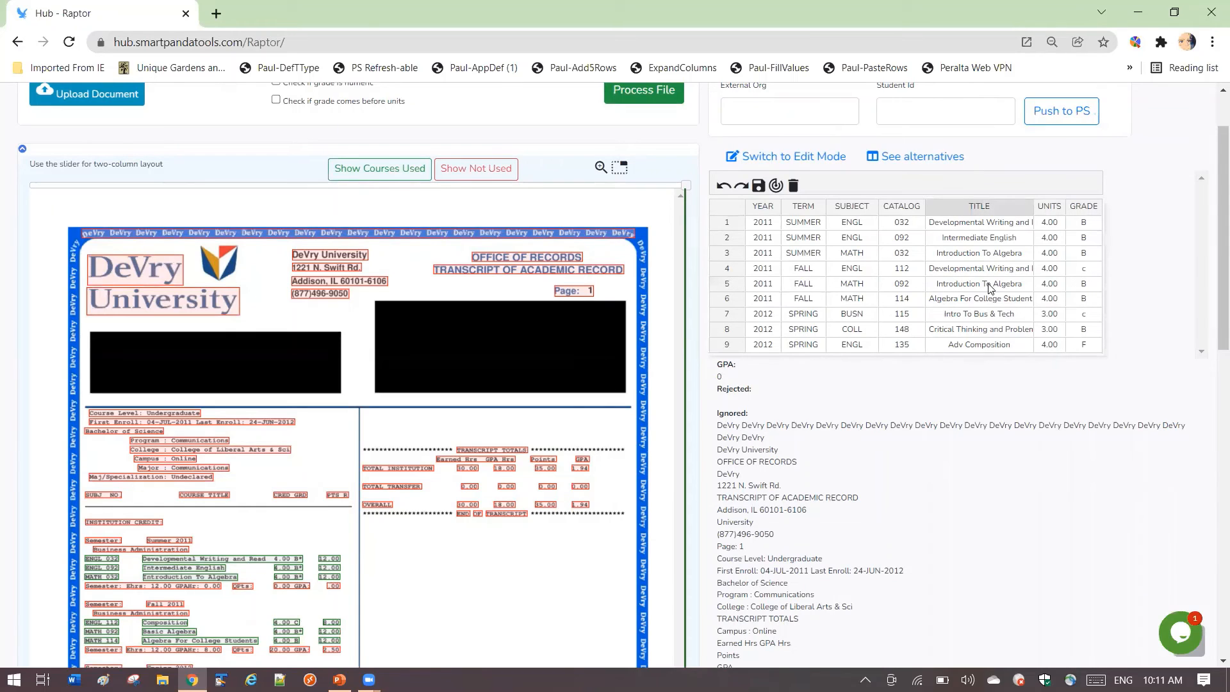
- Copy the transcript title Composition into row 7's title and add blank rows 10 to 13 below the last course
{"action": "left_click", "coordinate": [166, 624]}
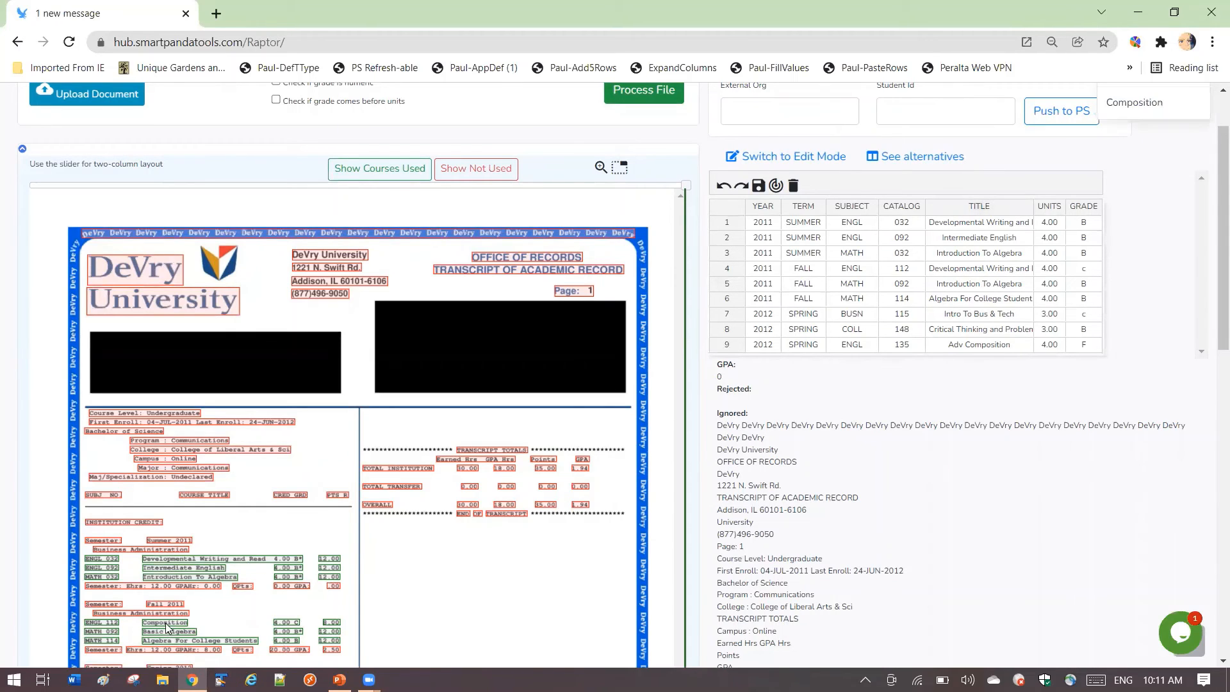
{"action": "left_click", "coordinate": [981, 315]}
{"action": "left_click", "coordinate": [985, 346]}
{"action": "key", "text": "Return"}
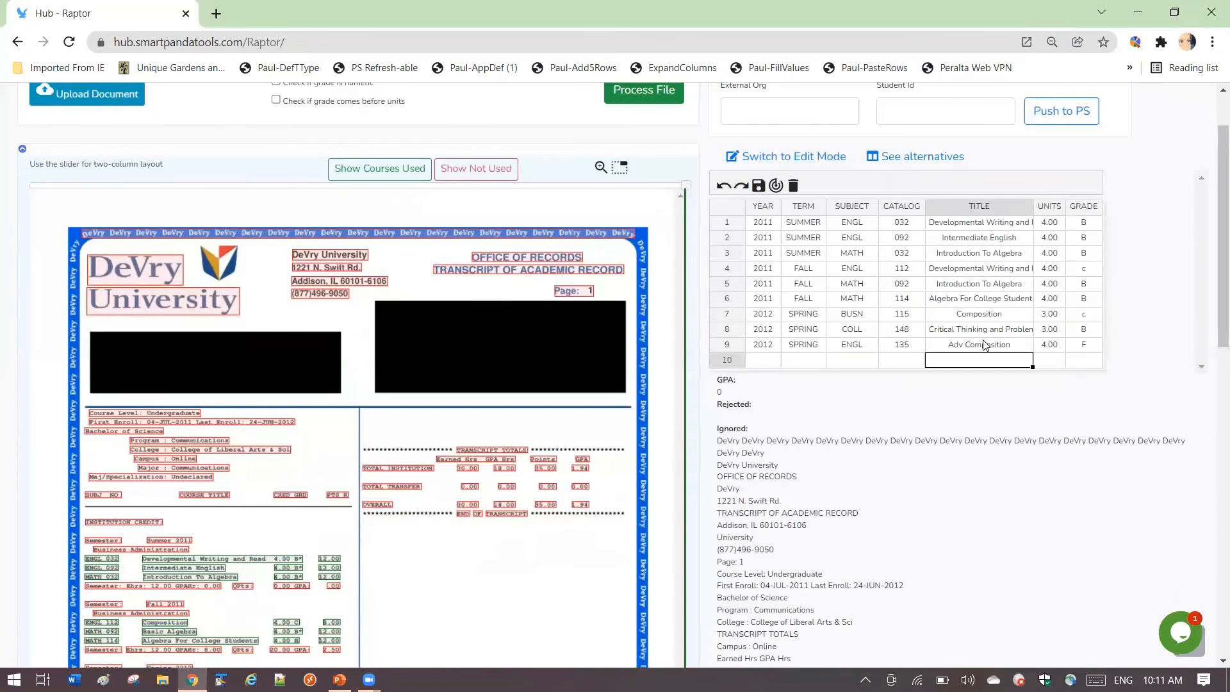
{"action": "key", "text": "Return"}
{"action": "key", "text": "Return"}
{"action": "key", "text": "Return"}
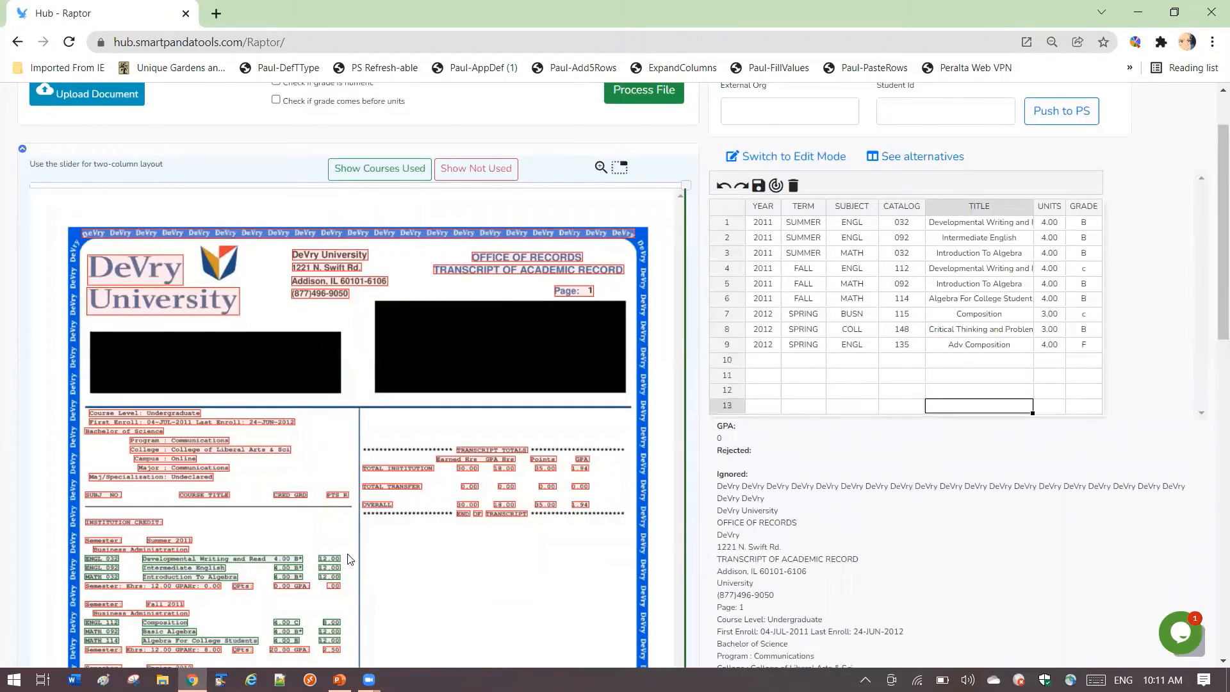
- Copy Intro To Bus & Tech from the transcript into row 10's title and Critical Thinking and Problem- into row 11's title
{"action": "scroll", "coordinate": [217, 512], "scroll_direction": "down", "scroll_amount": 3}
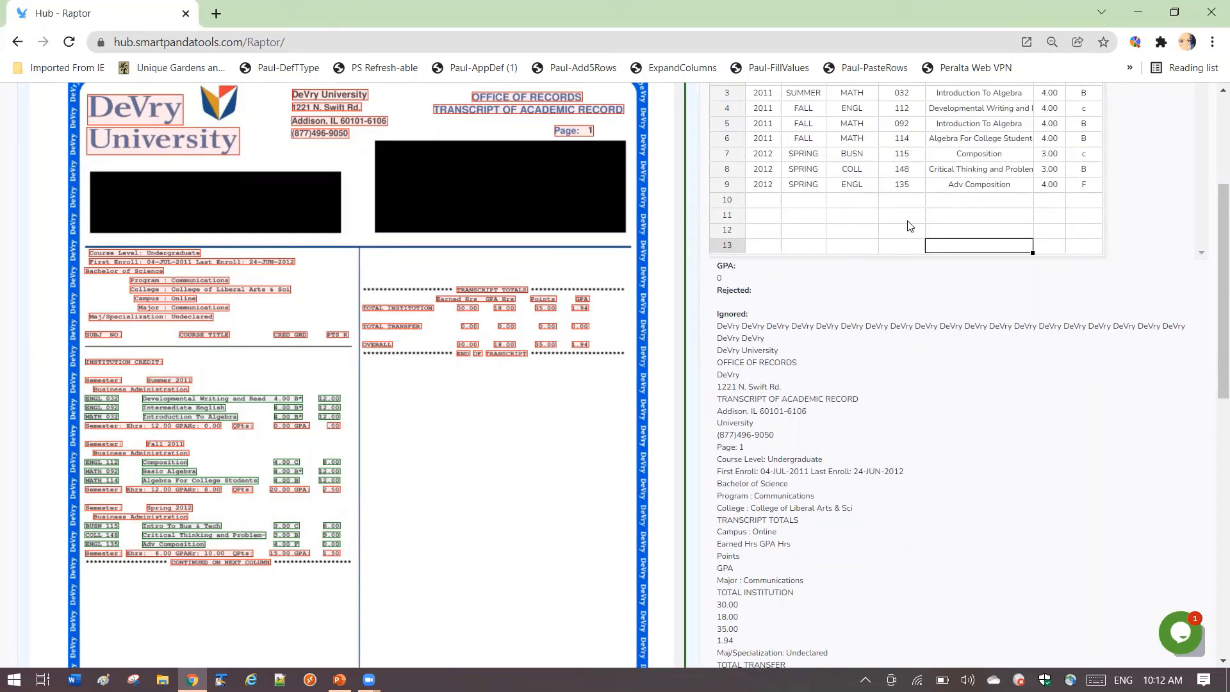
{"action": "left_click", "coordinate": [187, 528]}
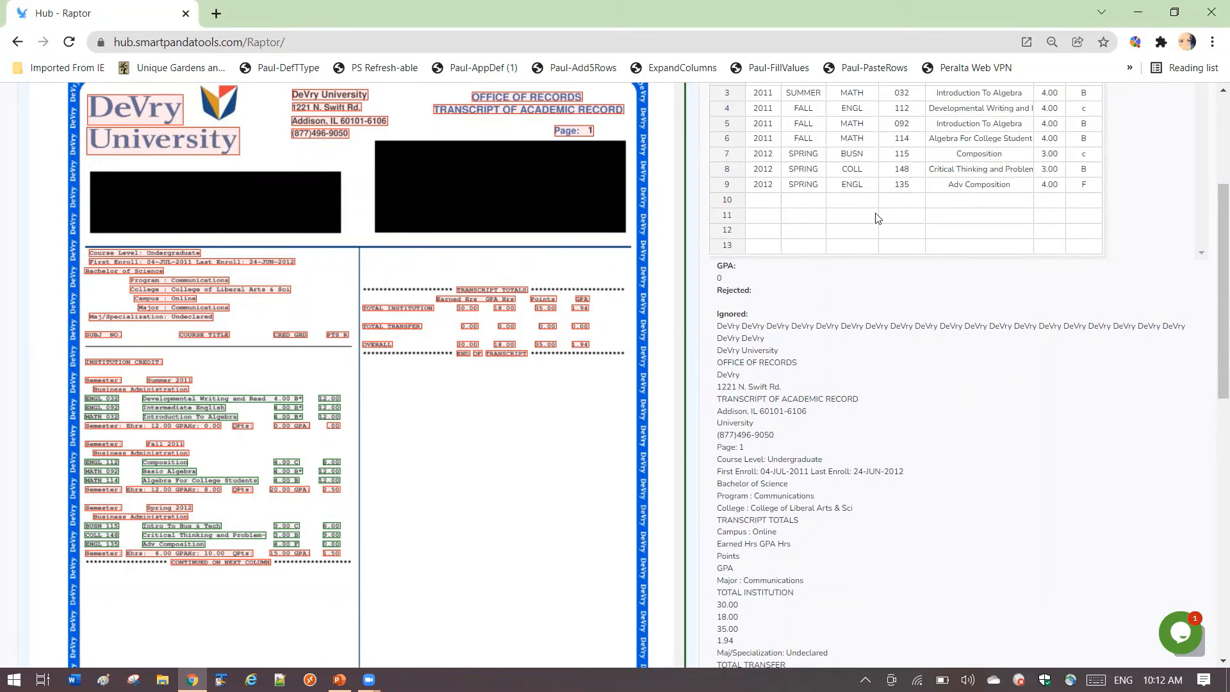
{"action": "left_click", "coordinate": [964, 205]}
{"action": "left_click", "coordinate": [974, 216]}
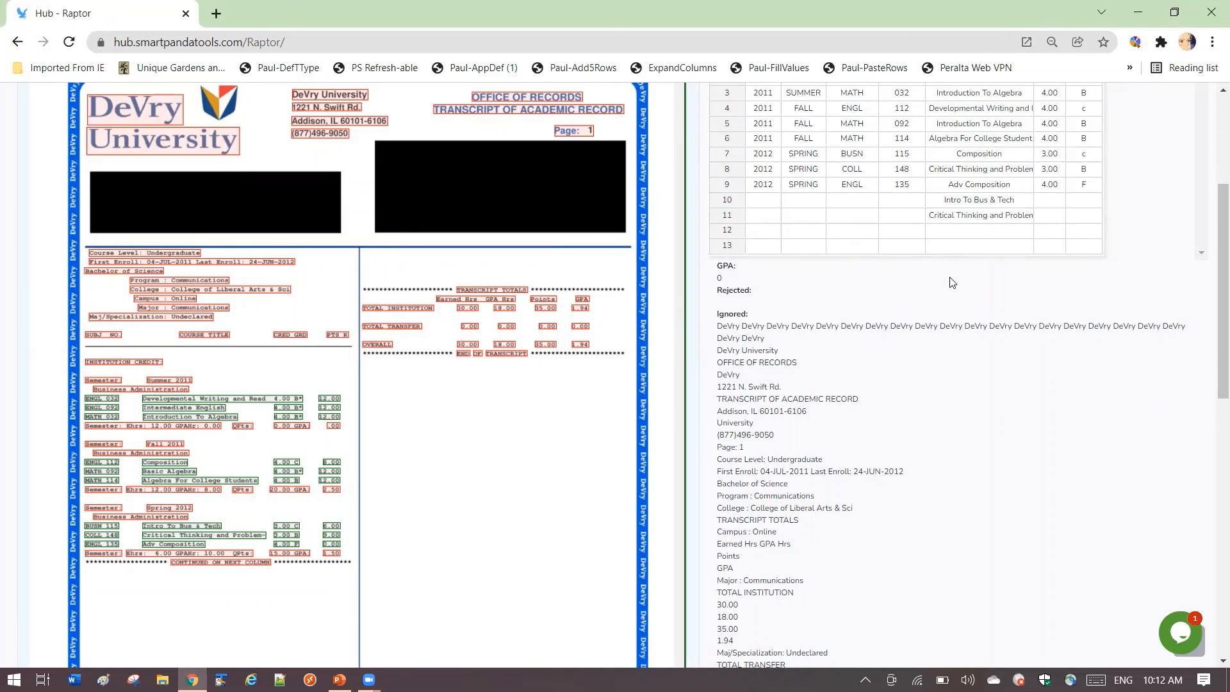
{"action": "scroll", "coordinate": [852, 346], "scroll_direction": "up", "scroll_amount": 2}
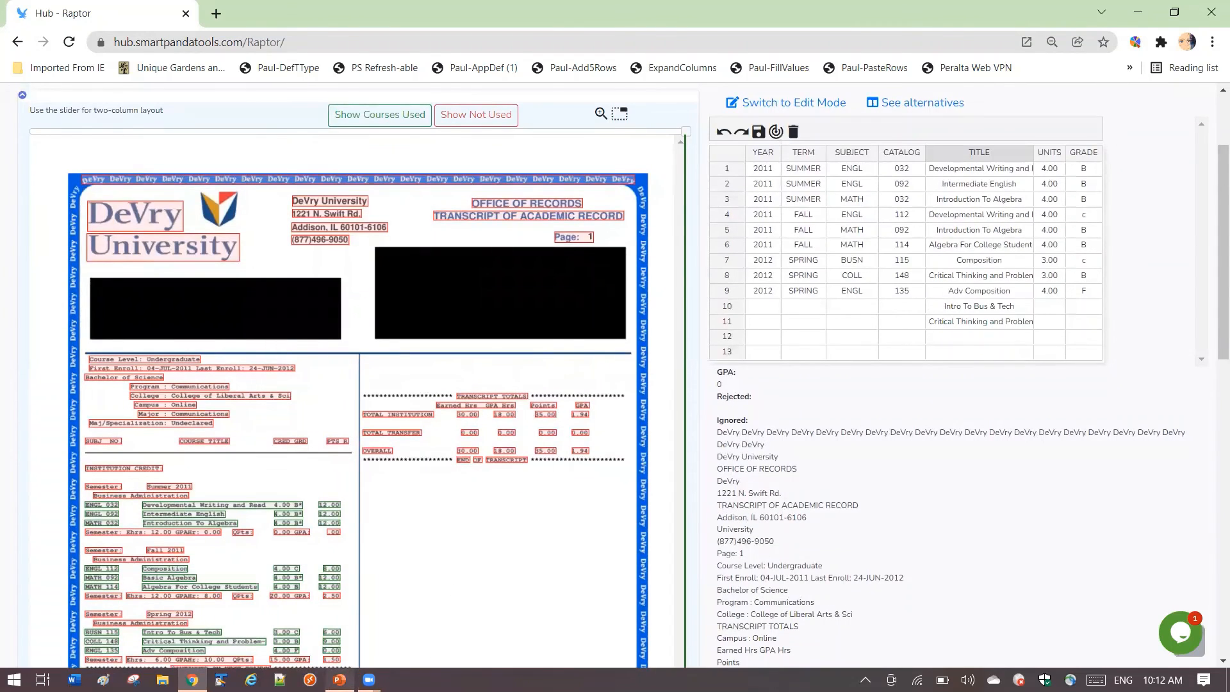
- Switch to the PowerPoint presentation and view the December 2021 Raptor Update slide with its two new features
{"action": "left_click", "coordinate": [339, 680]}
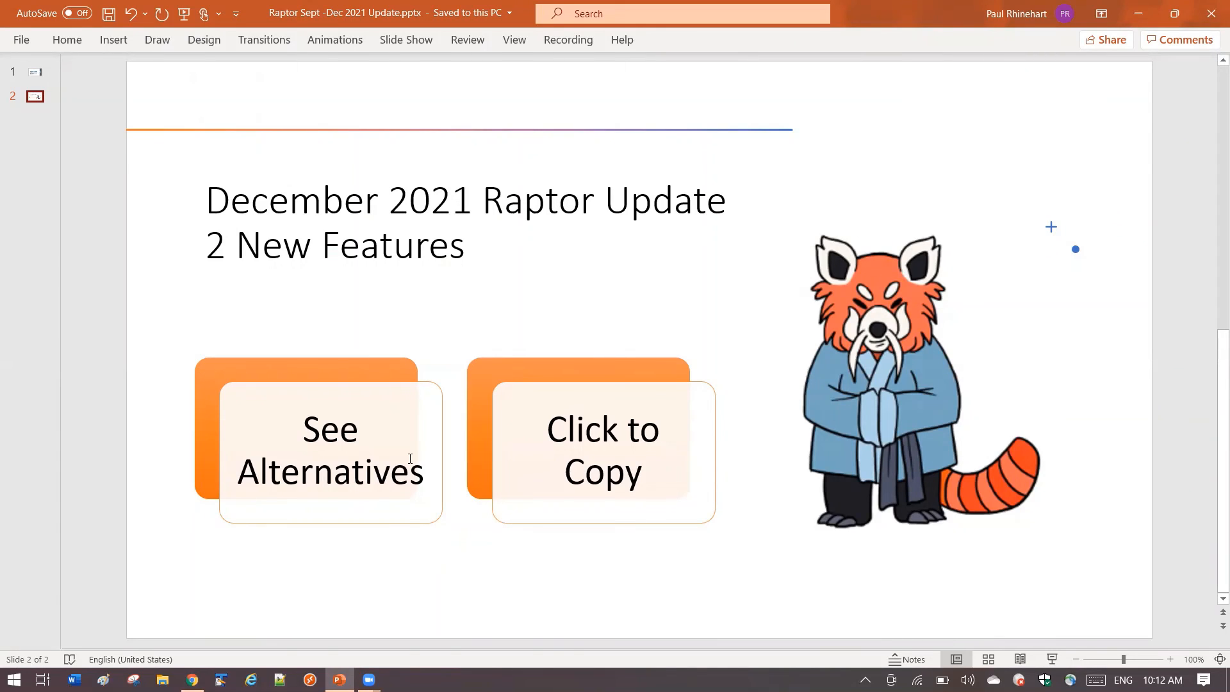
{"action": "mouse_move", "coordinate": [192, 679]}
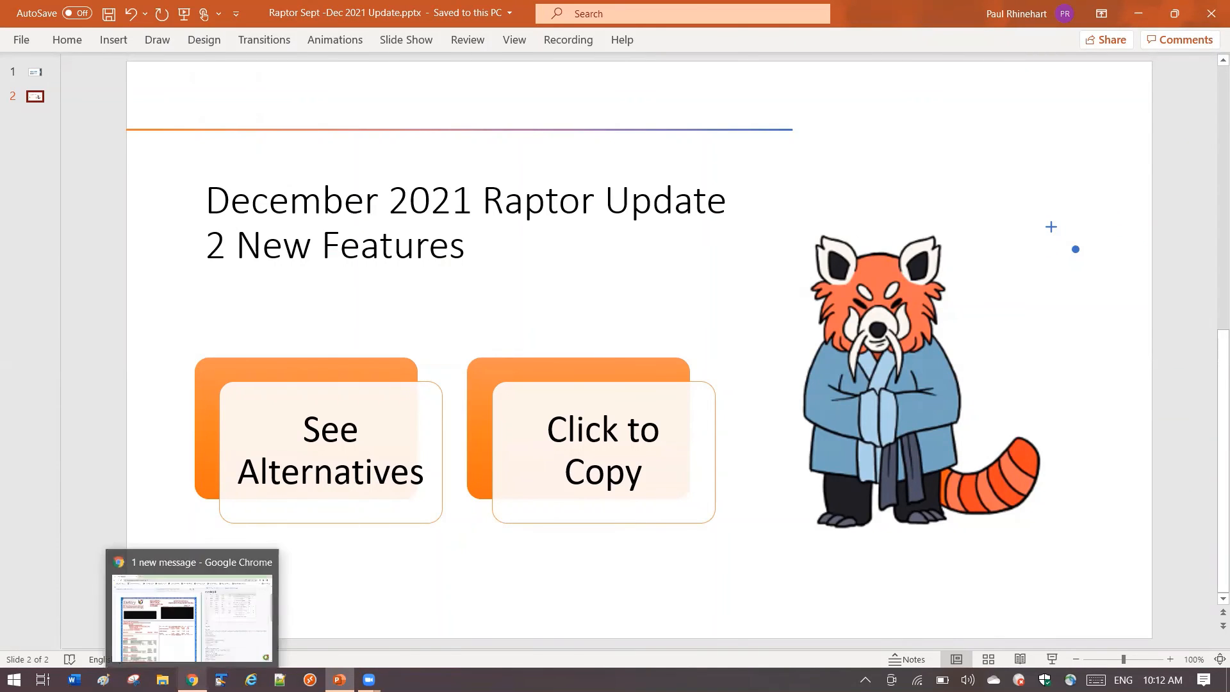